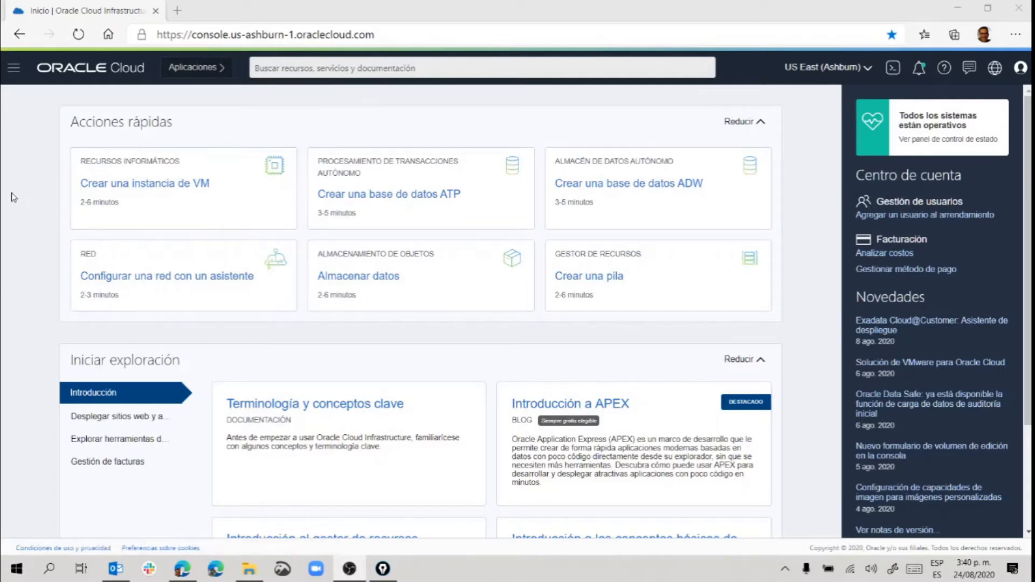
Browse the services navigation menu, then close it and bring up the resource search bar.
click(14, 72)
scroll(59, 234, down, 1)
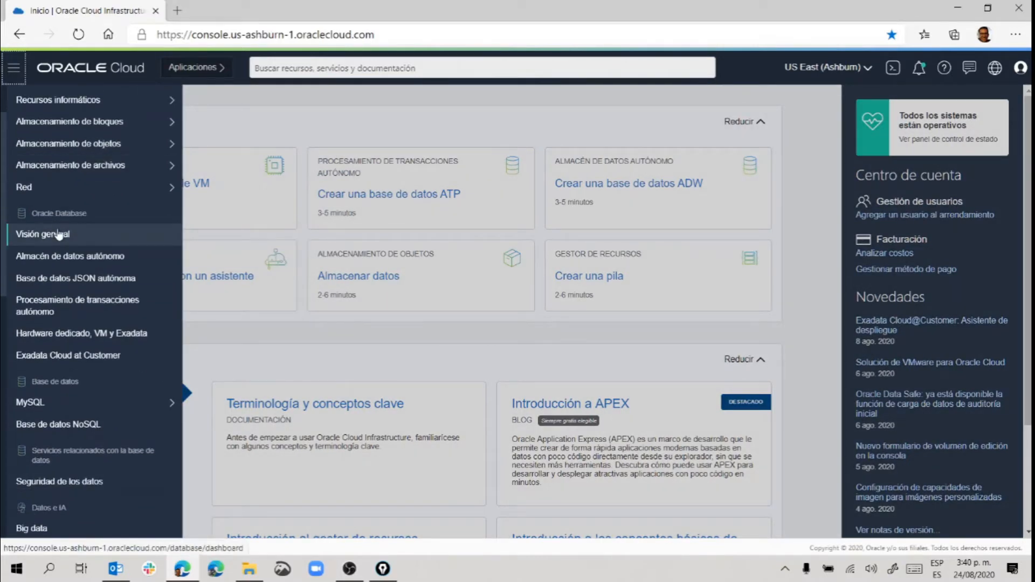
scroll(58, 234, down, 4)
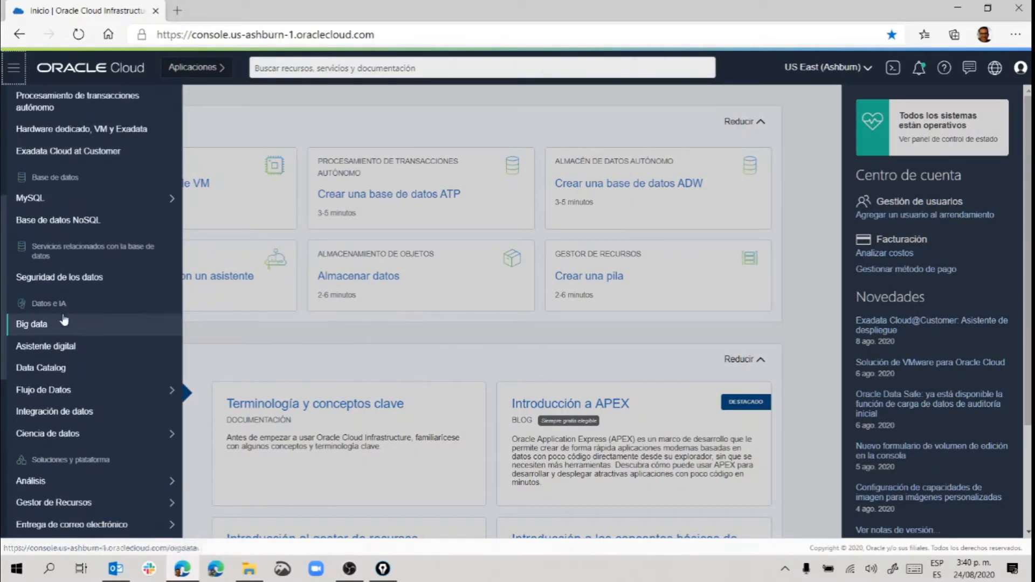
scroll(64, 320, down, 3)
mouse_move(70, 345)
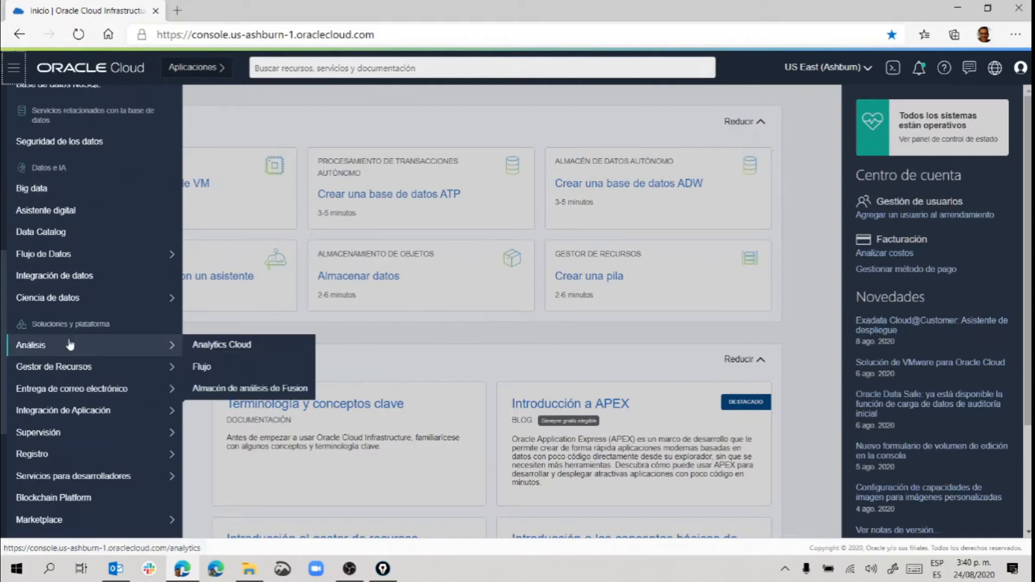
scroll(70, 345, down, 1)
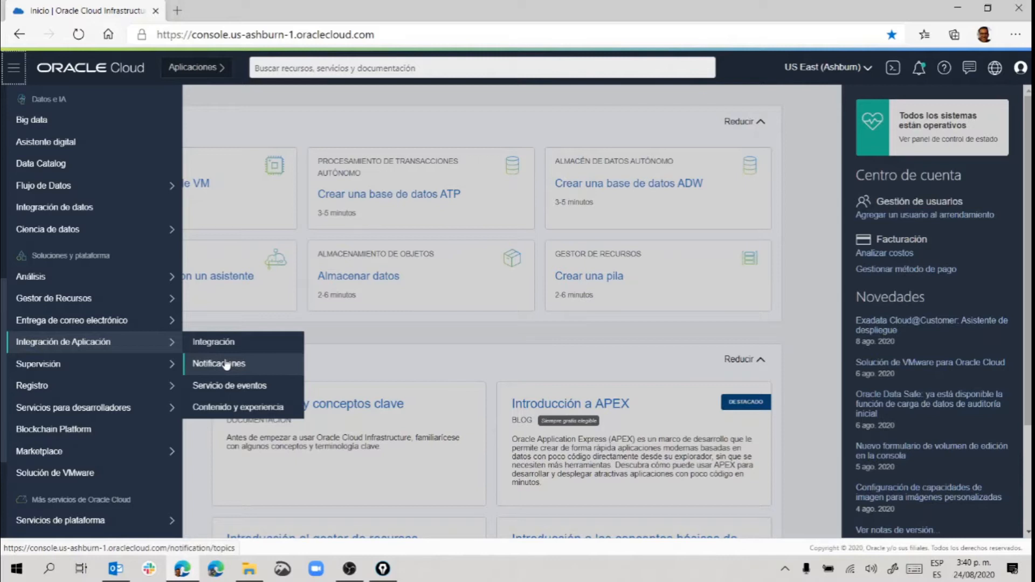
click(296, 69)
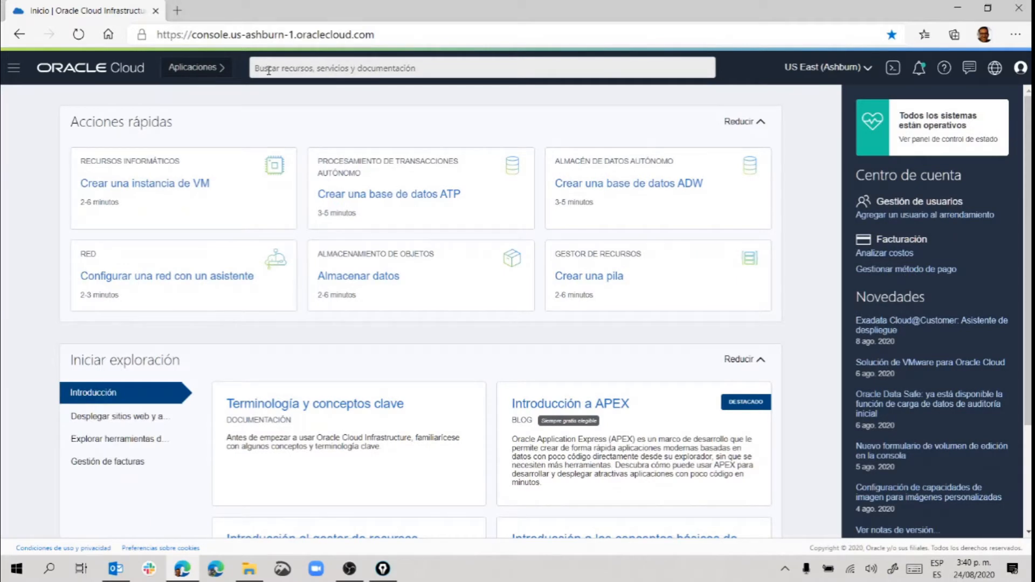
click(269, 71)
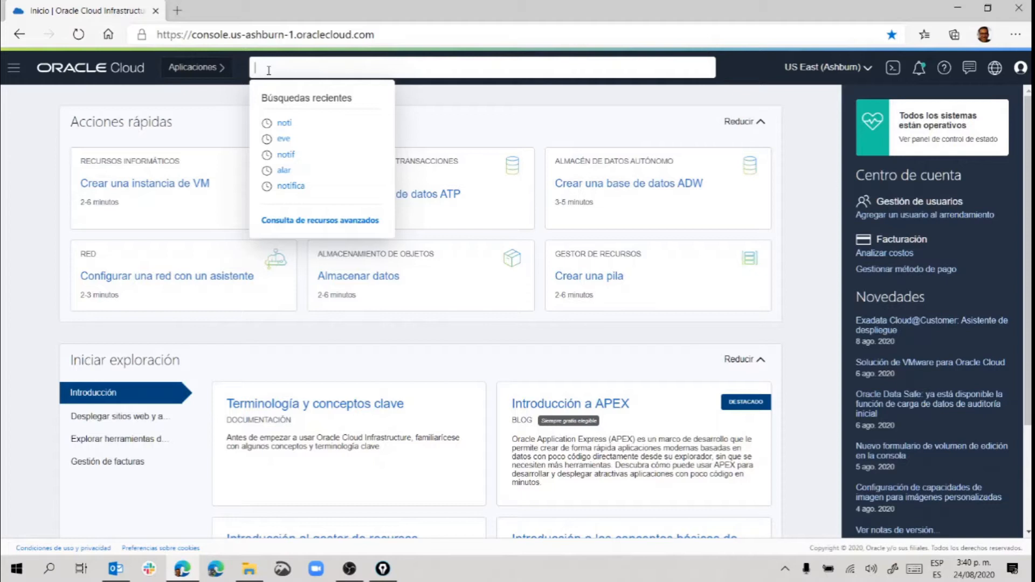
Search 'not' and open the Notifications service's Topics list.
text(noti)
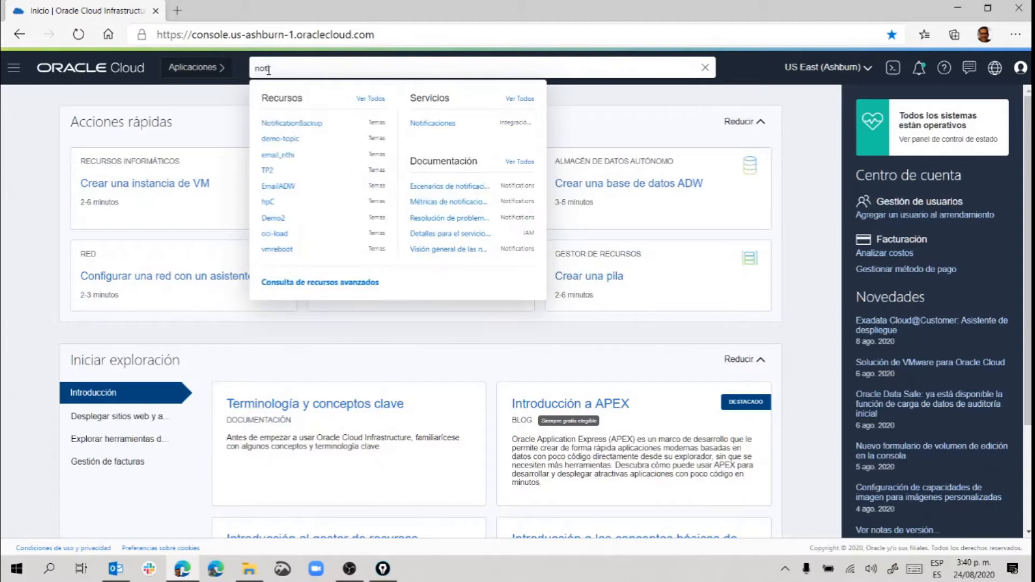
click(427, 125)
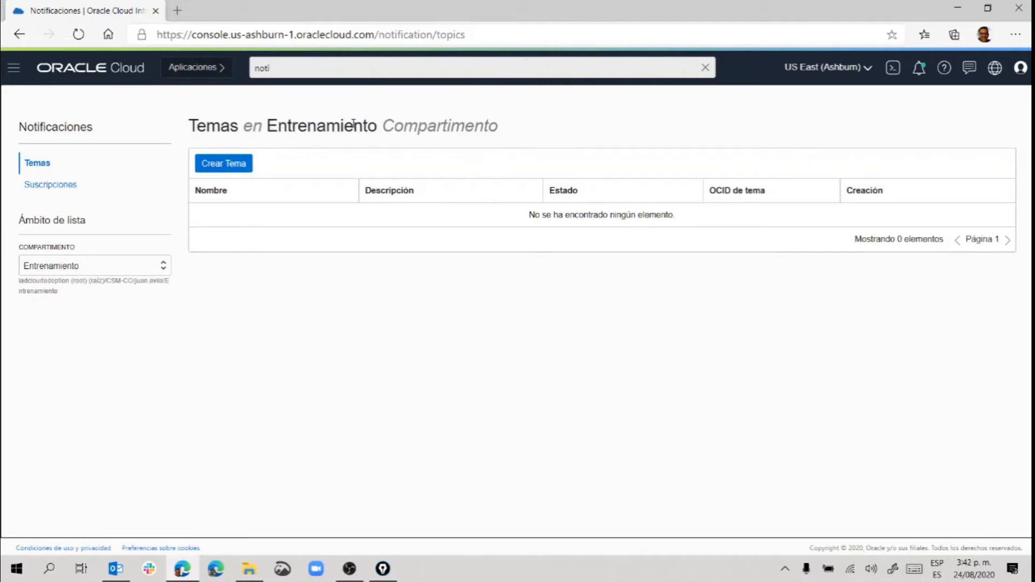
Create topic TemaNotificaciones with the description 'Tema para Notificaciones'.
click(219, 164)
click(312, 187)
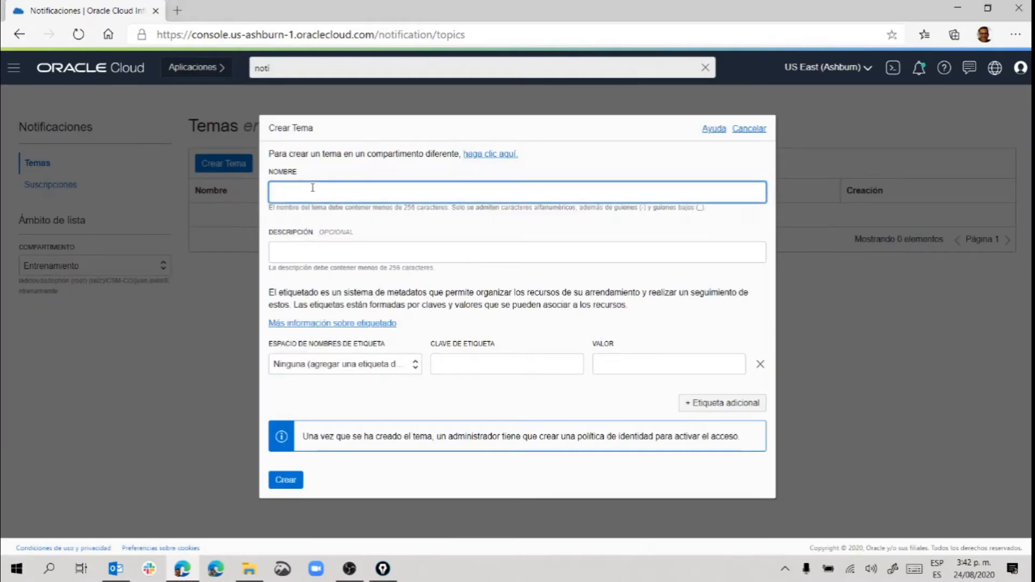
text(TemaNotificaciones)
click(302, 255)
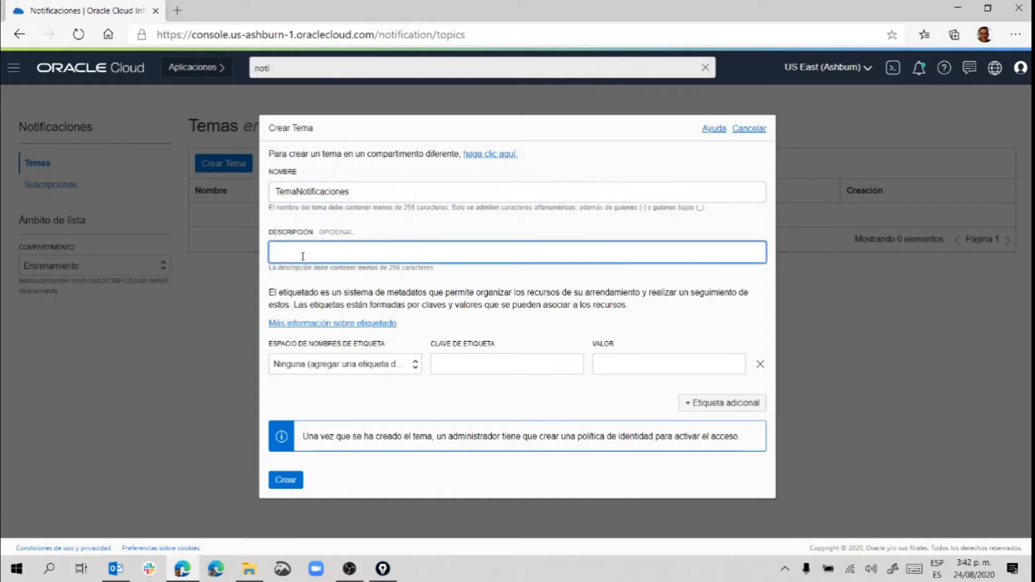
text(Tema para Notificaciones)
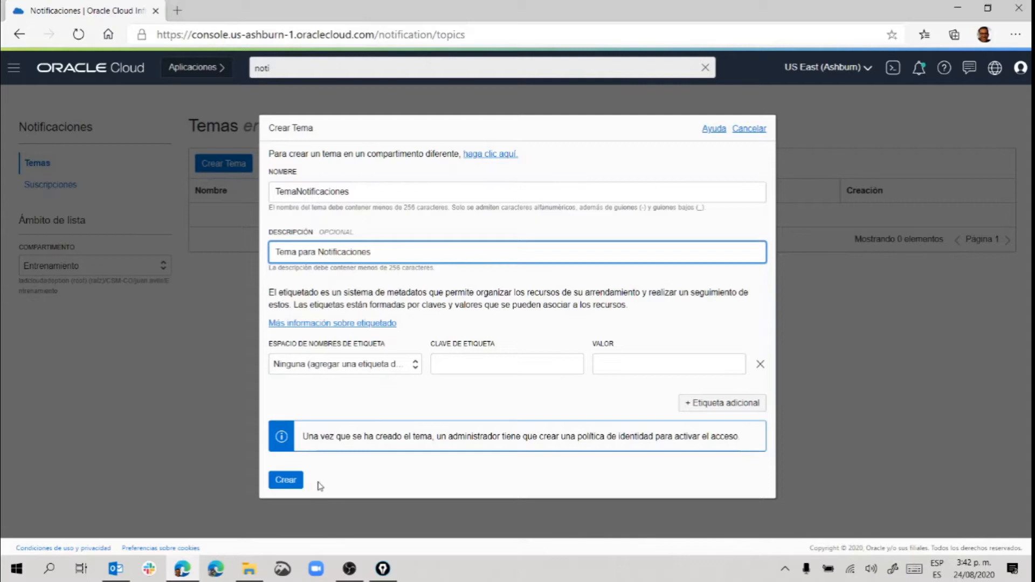
click(282, 481)
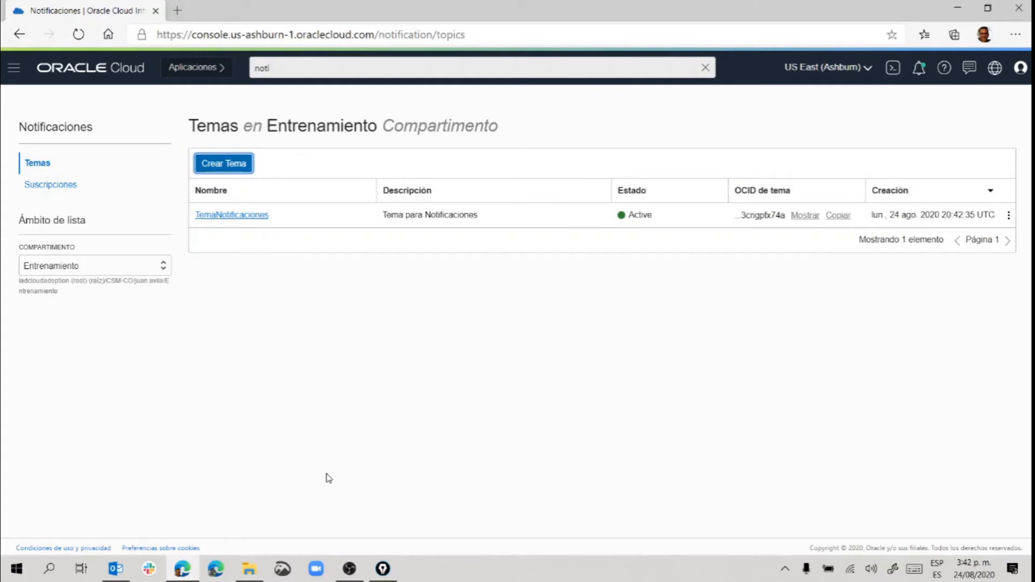
Open the TemaNotificaciones topic details and scroll down to its empty subscriptions list.
click(218, 216)
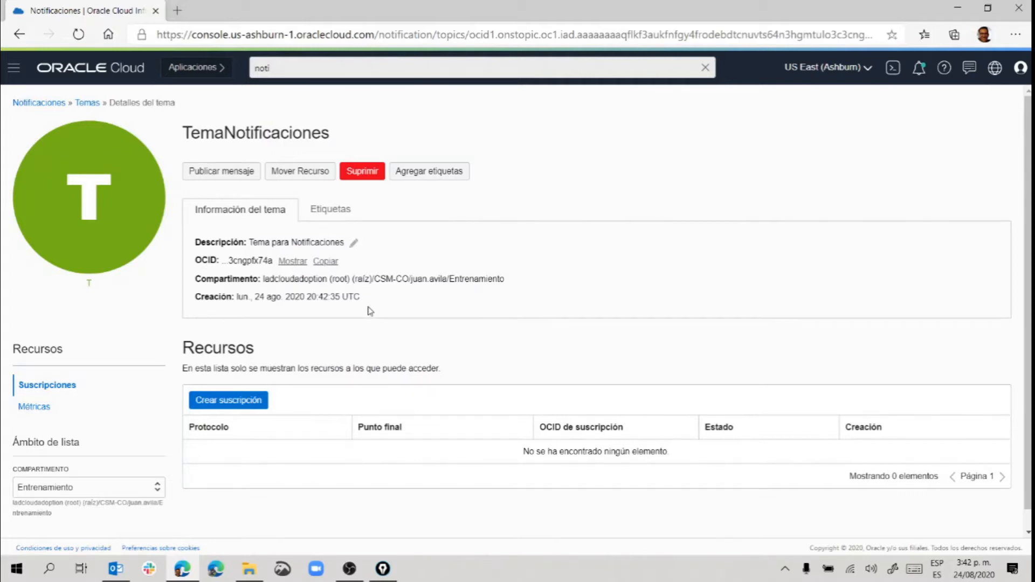
scroll(376, 310, down, 1)
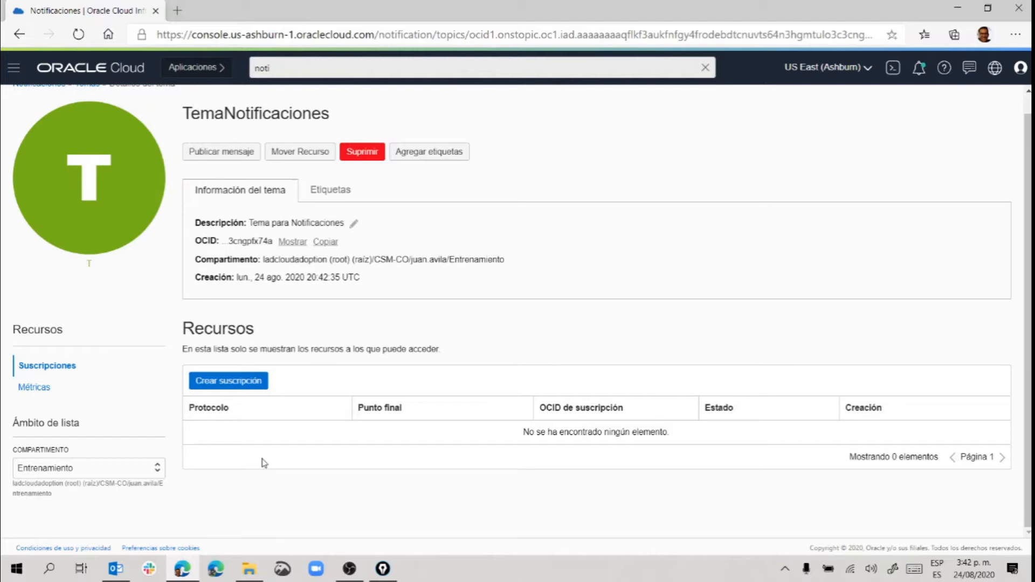
Start a Correo electrónico (Email) subscription on the topic and enter the subscriber's e-mail address.
click(217, 383)
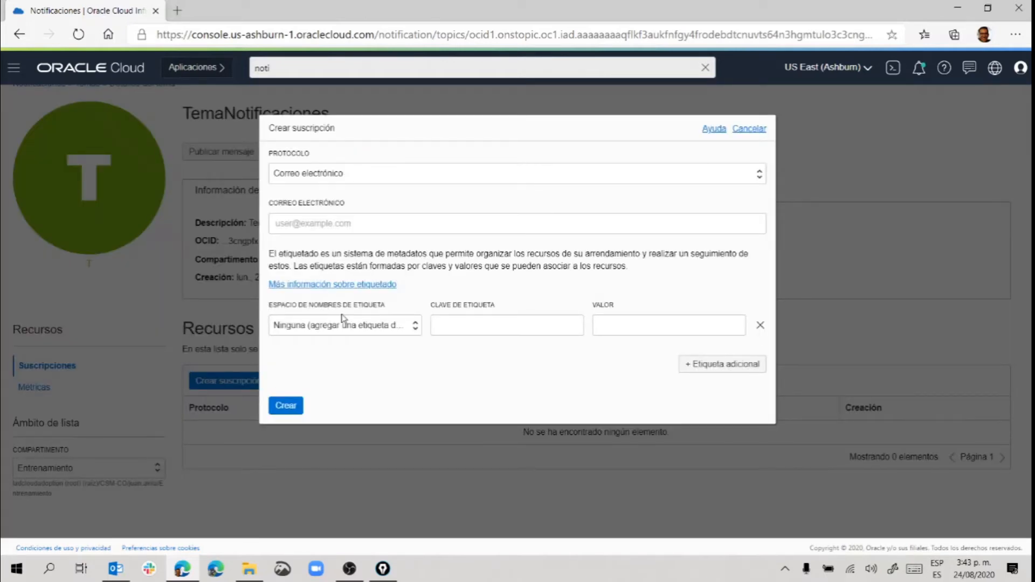
click(414, 183)
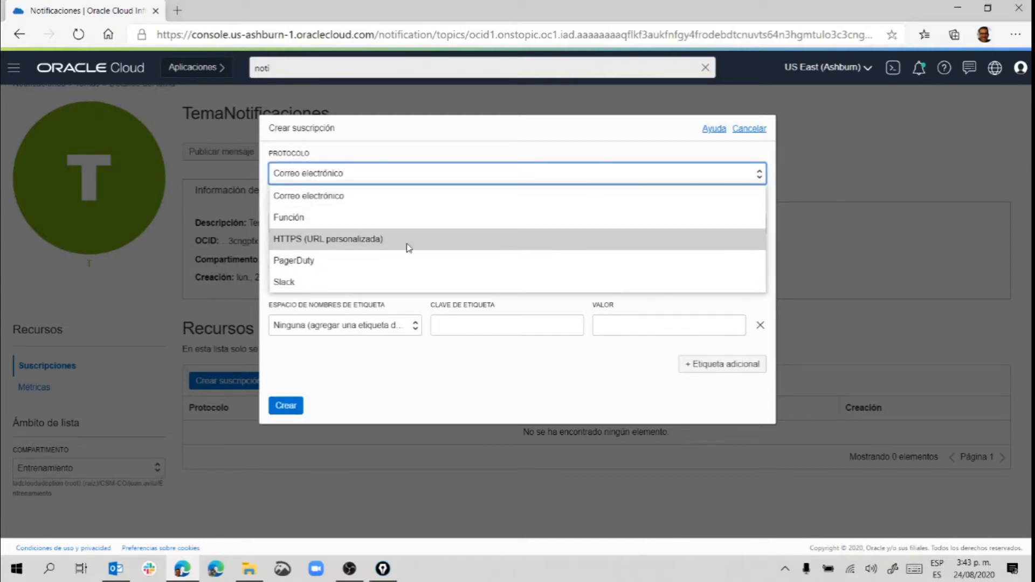
click(388, 196)
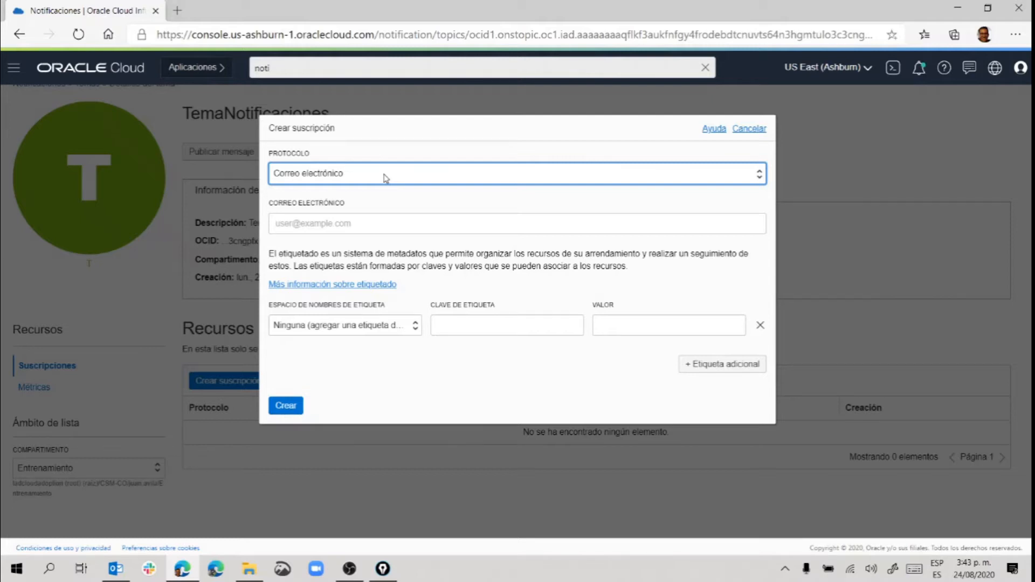
click(385, 175)
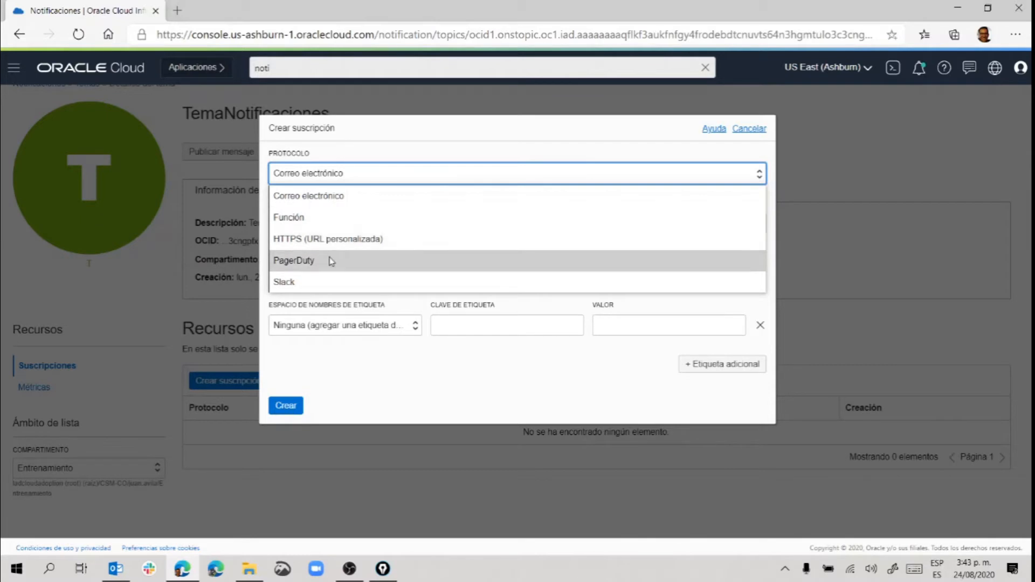
click(321, 199)
click(333, 226)
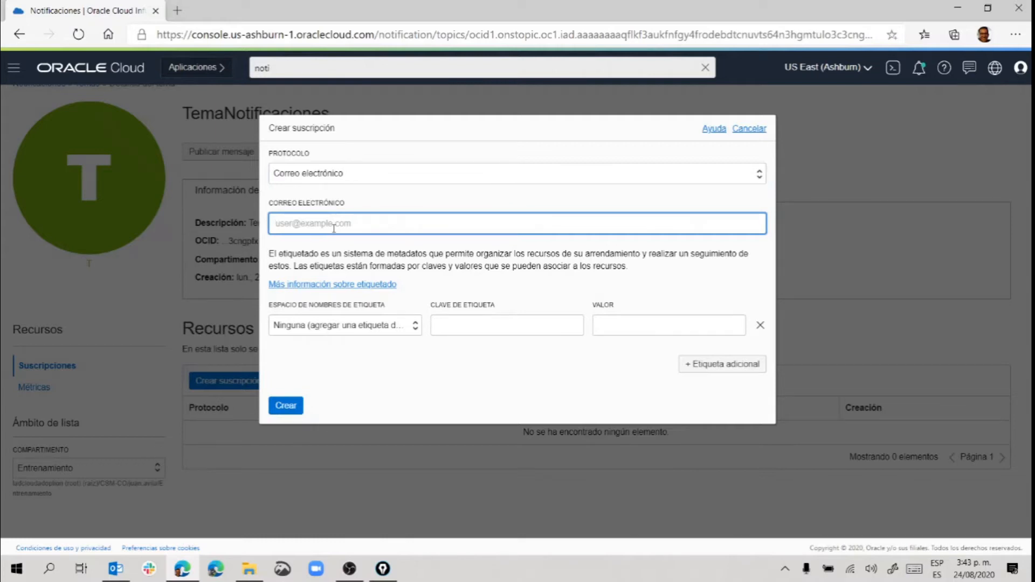
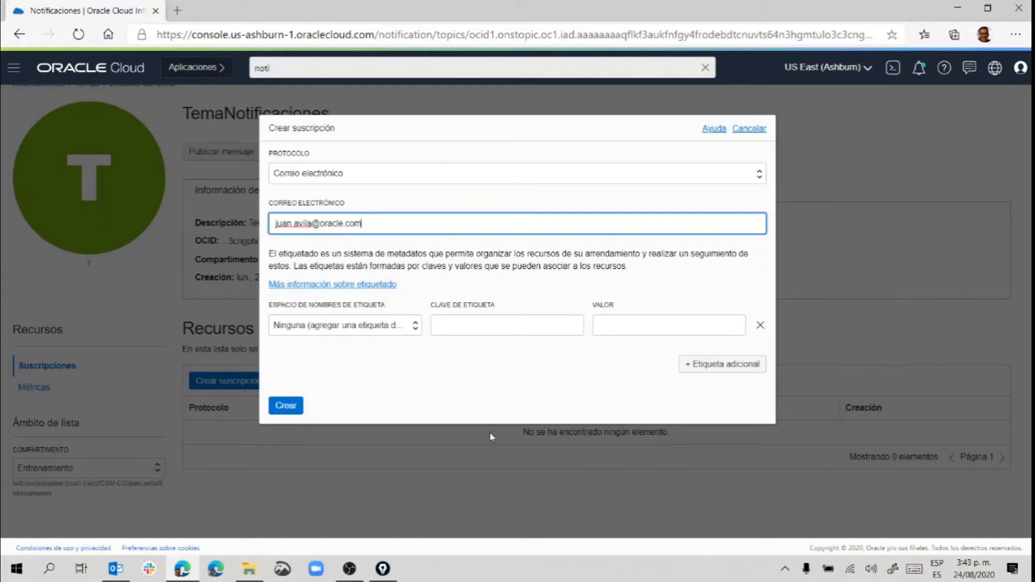
Submit the email subscription and review its pending-confirmation details page.
click(284, 407)
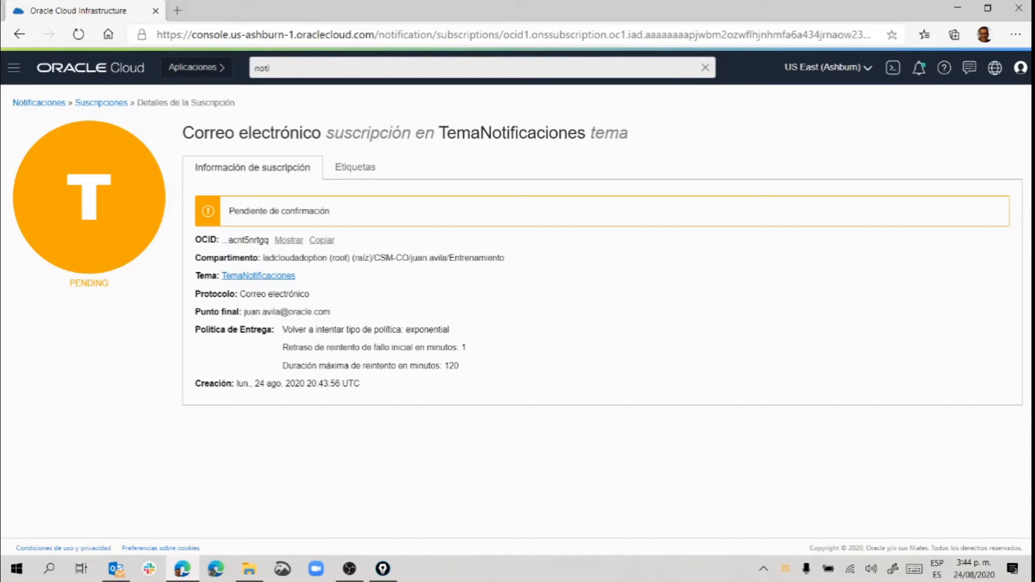
key(alt+Tab)
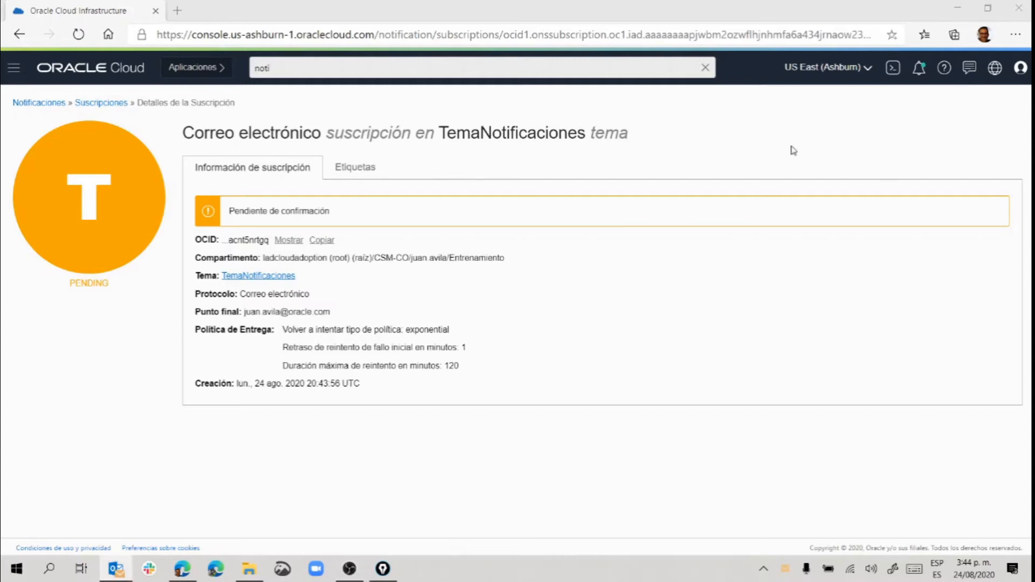
In Outlook, follow the Confirm subscription link in the Notifications confirmation email.
key(alt+Tab)
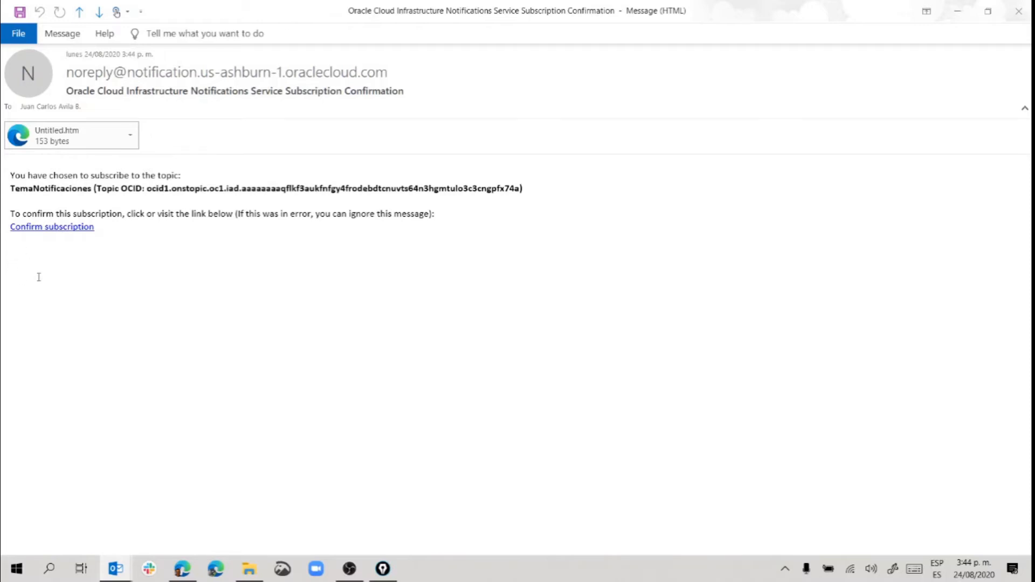
click(38, 229)
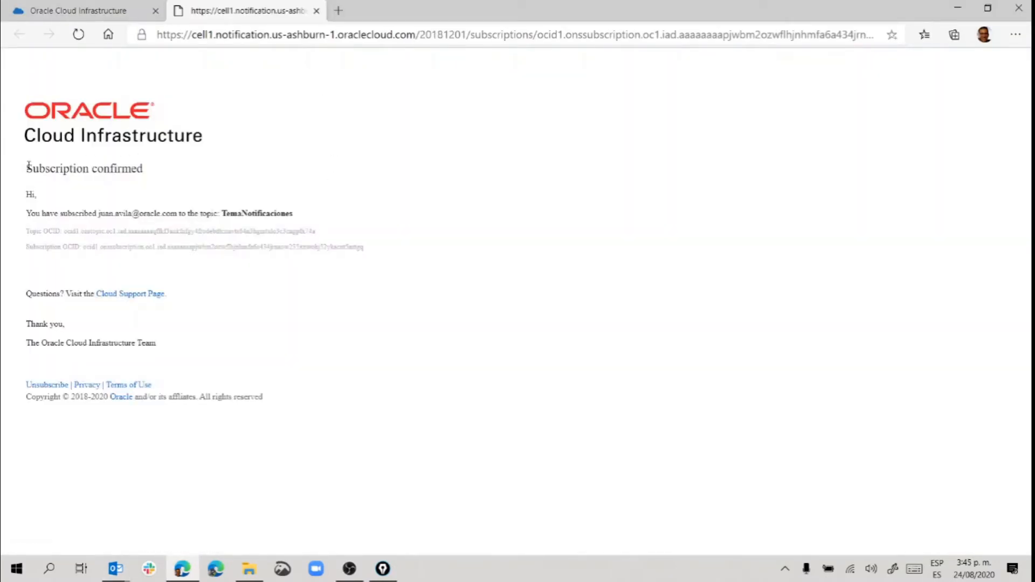
Highlight the 'Subscription confirmed' message, then close that tab to return to the console.
drag(28, 166, 175, 165)
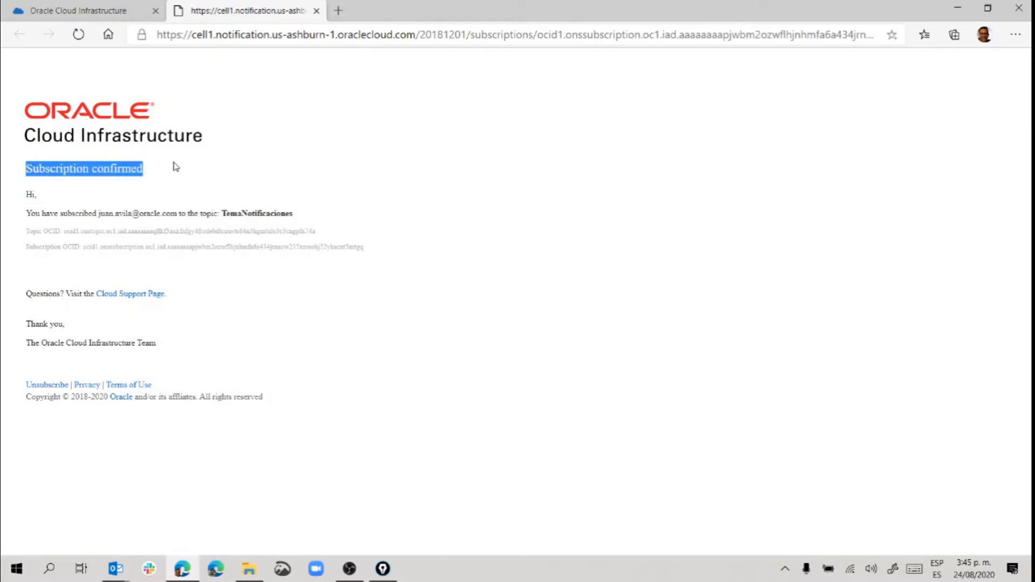
click(315, 11)
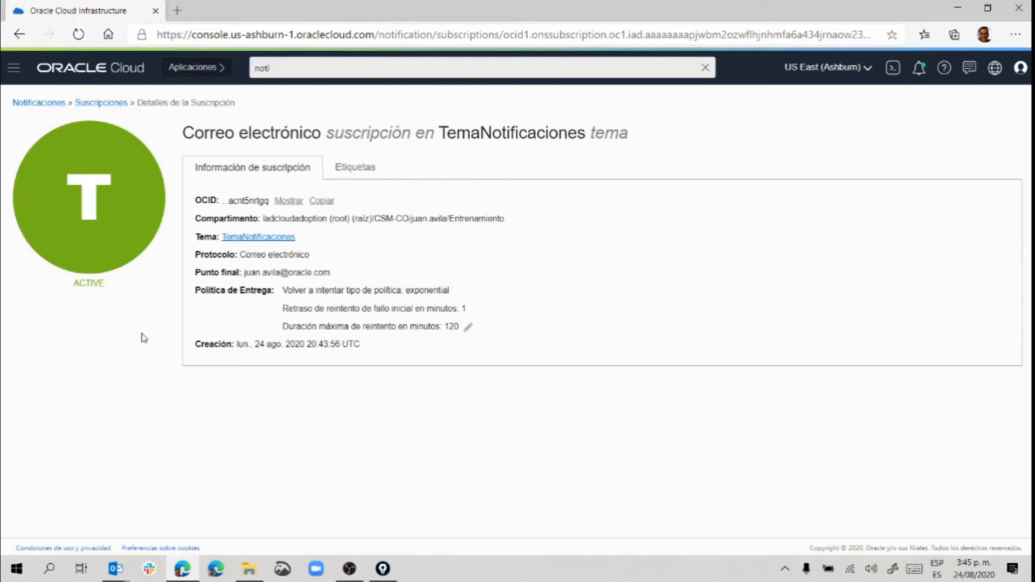
Highlight the active subscription's e-mail endpoint on its details page.
drag(244, 272, 333, 278)
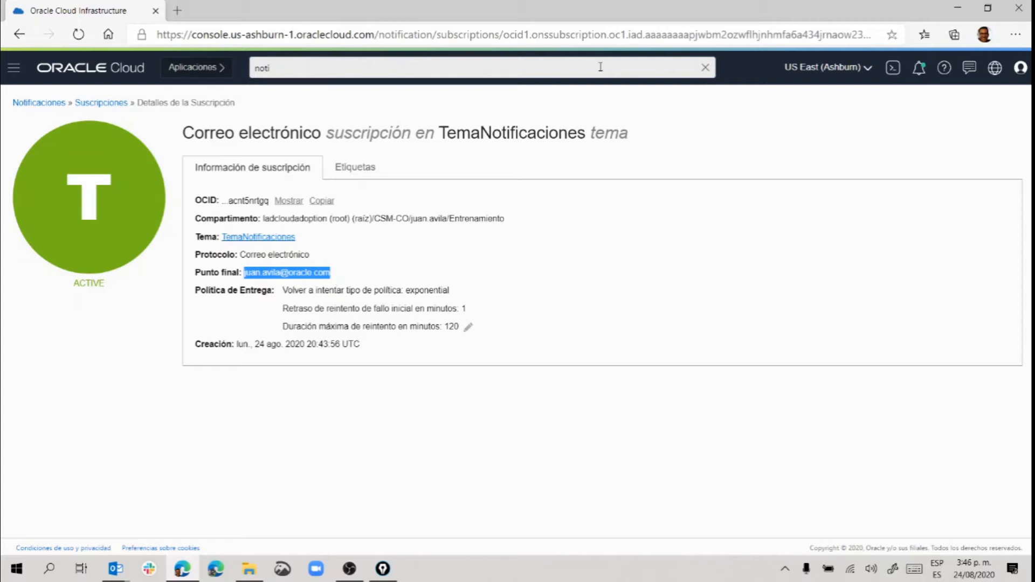
Go to Recursos informáticos > Instancias and open the CPUTestVM instance.
click(12, 70)
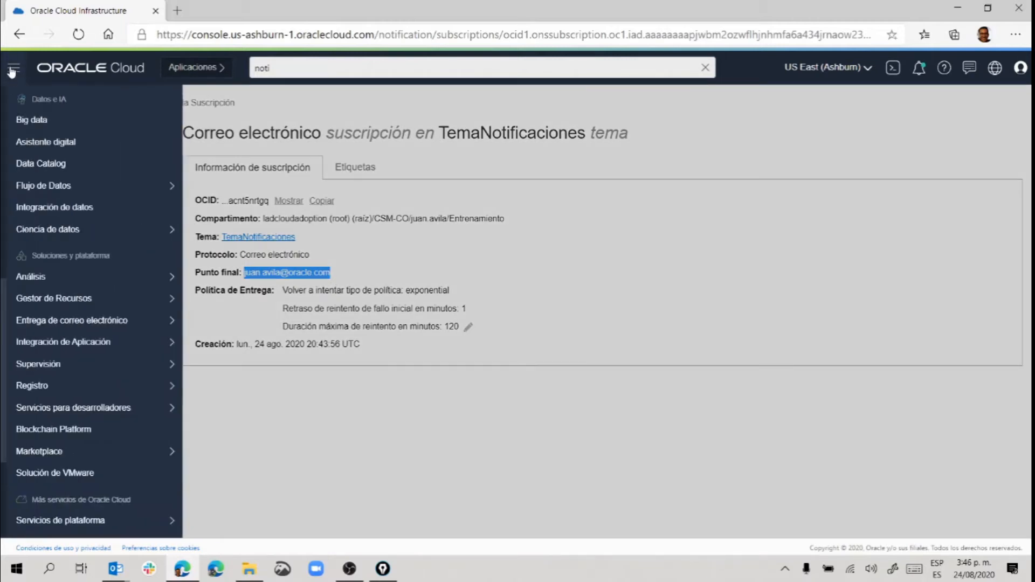
scroll(106, 341, up, 5)
scroll(107, 340, up, 2)
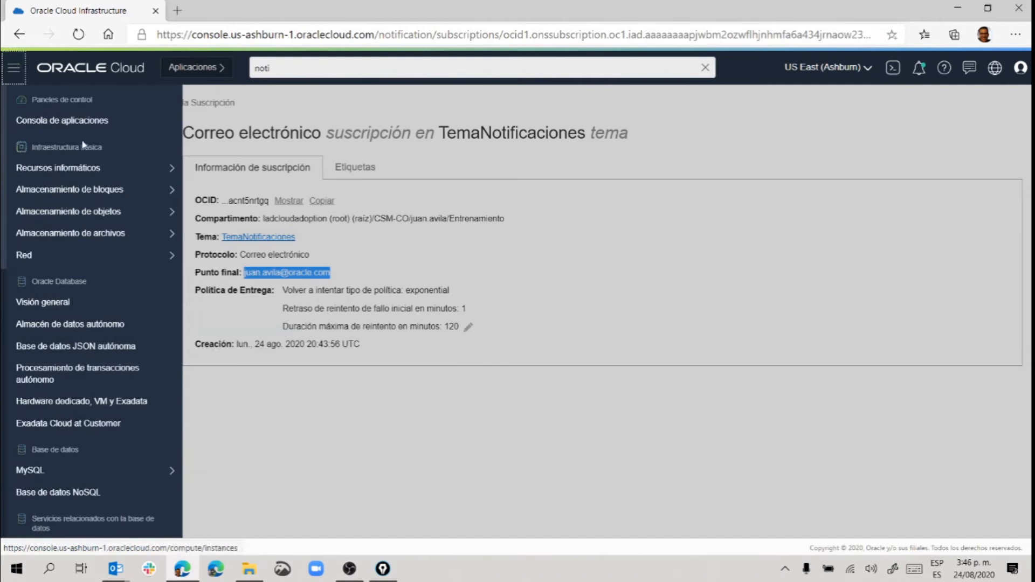
mouse_move(85, 172)
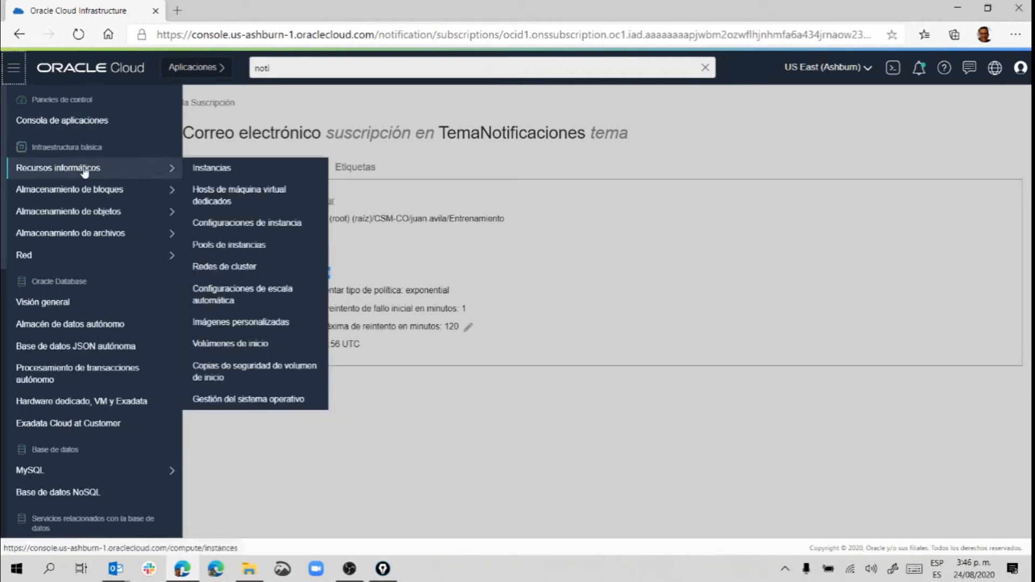
click(227, 172)
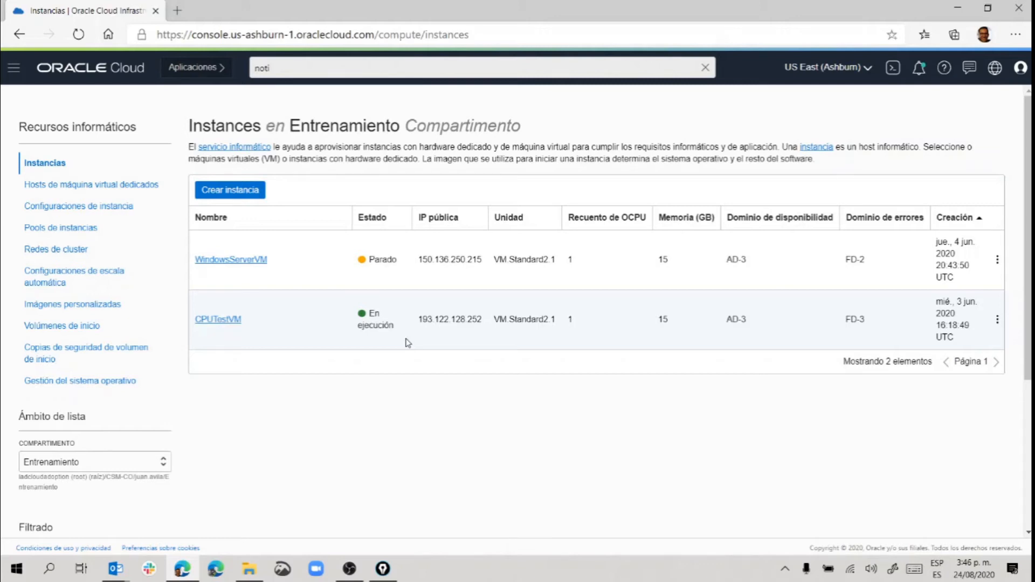
click(214, 322)
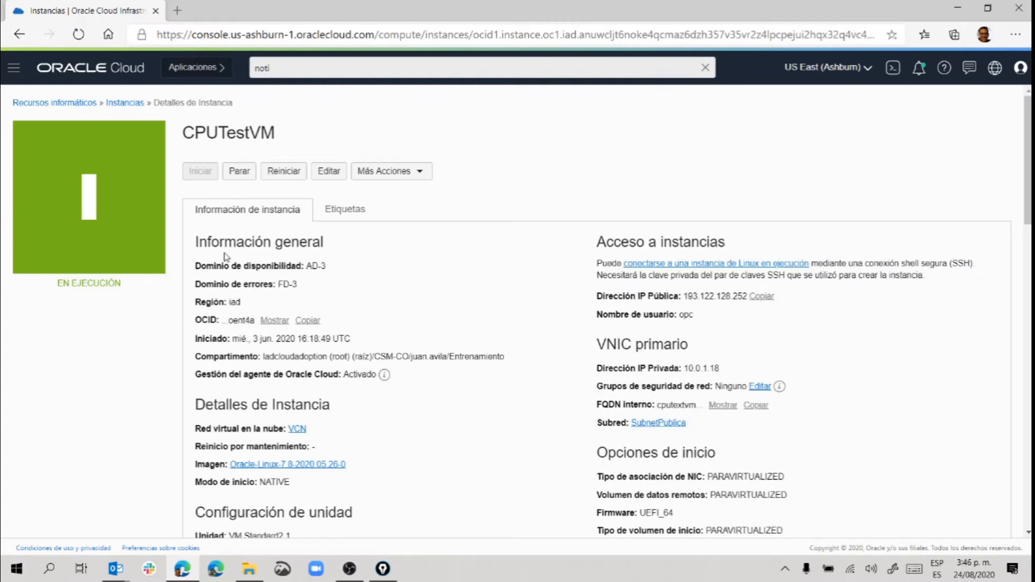
Scroll through CPUTestVM's Métricas section to look over the CPU, memory and disk charts.
scroll(509, 252, down, 3)
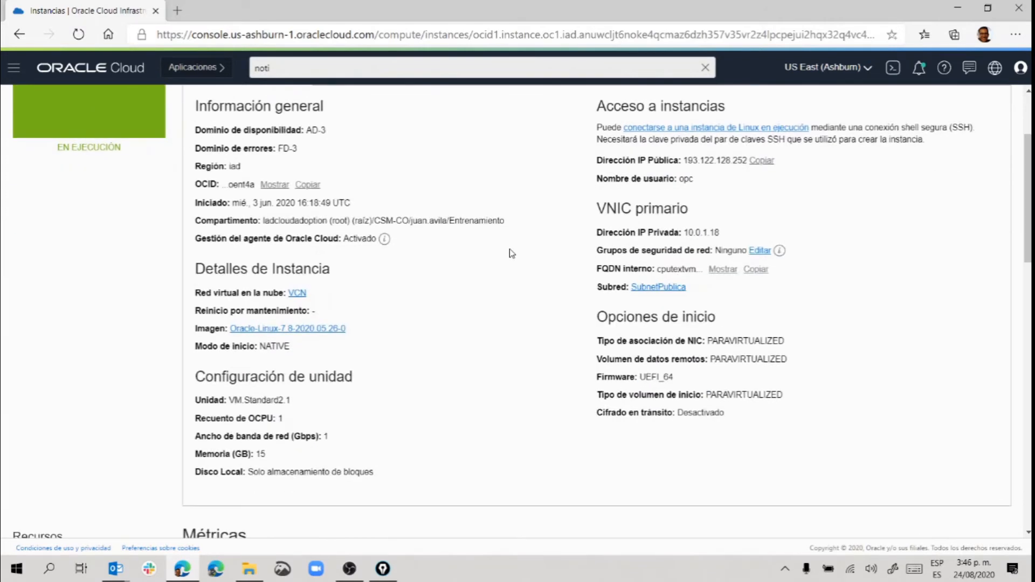
scroll(511, 251, down, 6)
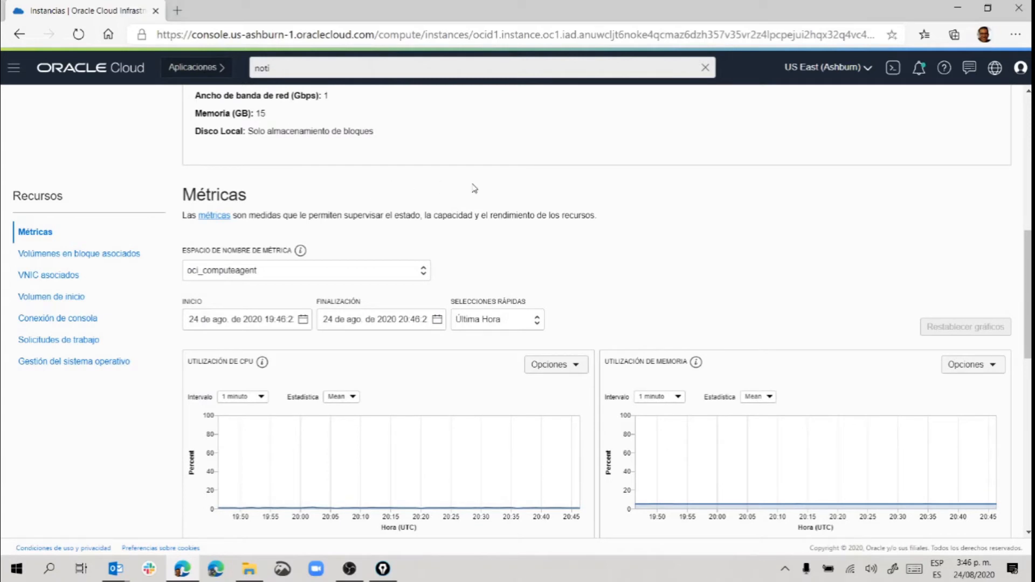
scroll(474, 188, down, 1)
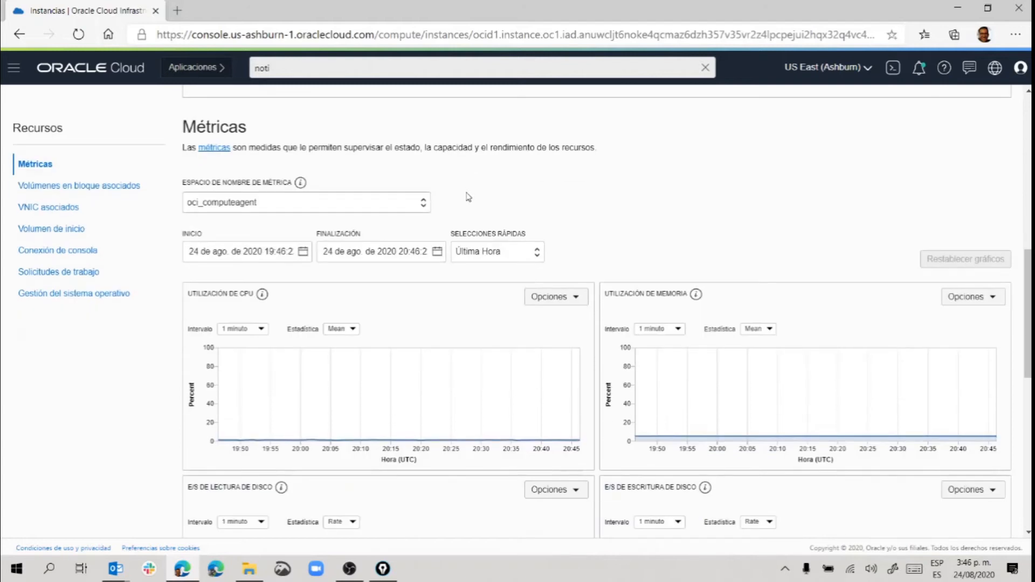
scroll(548, 202, down, 2)
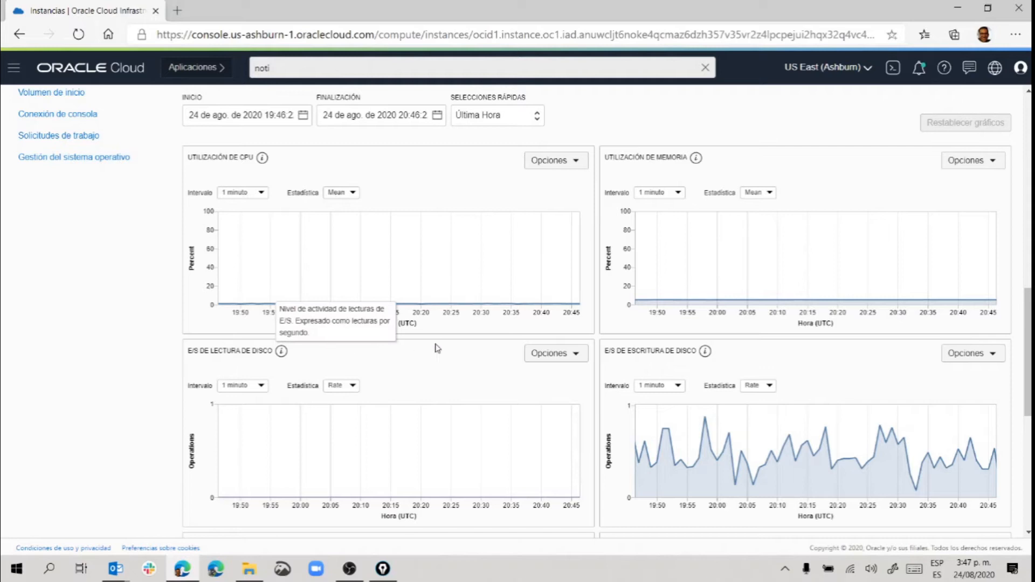
scroll(434, 182, up, 5)
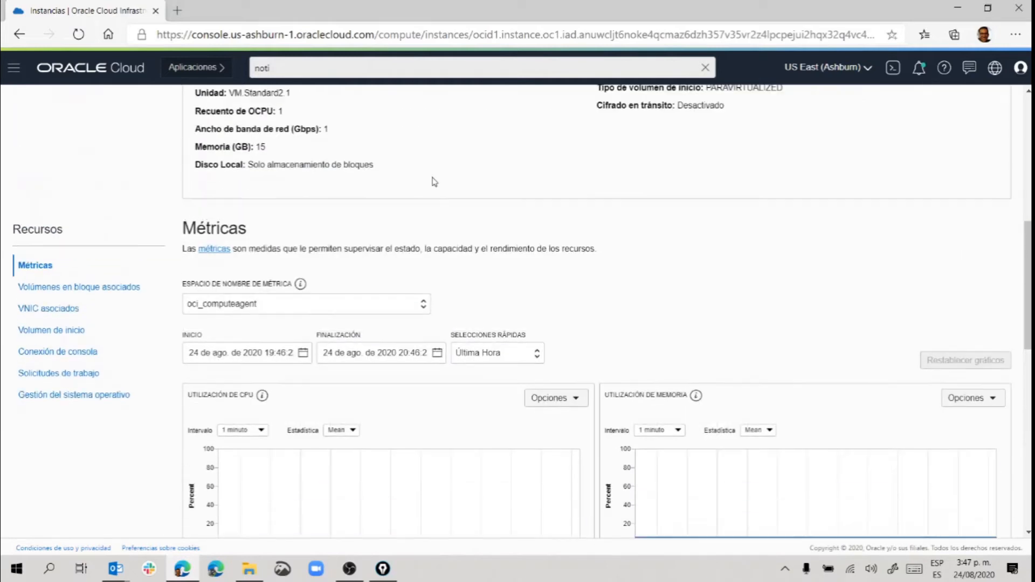
scroll(435, 182, down, 3)
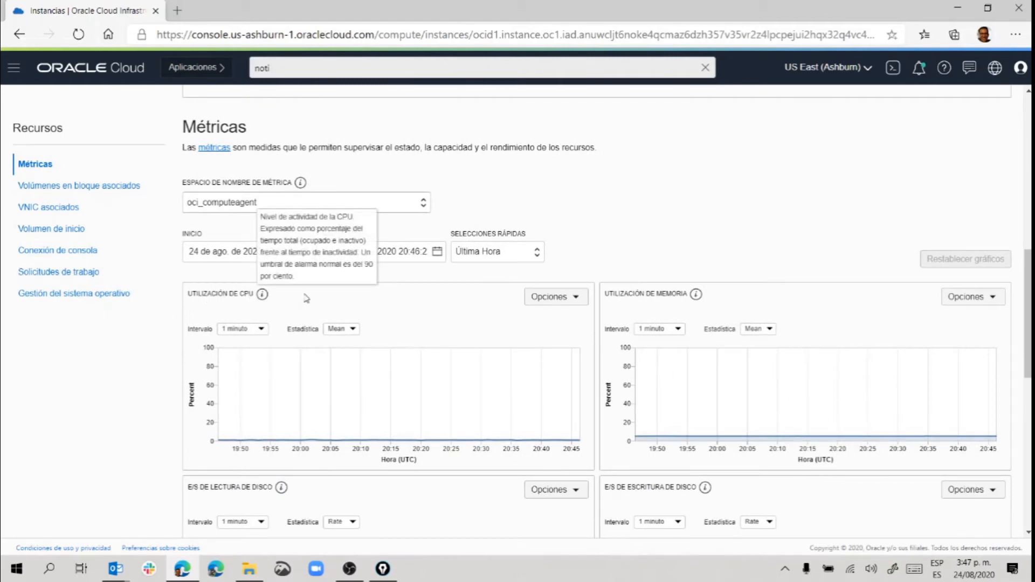
Choose Crear una alarma en esta consulta from the CPU utilization chart's Opciones menu.
click(550, 298)
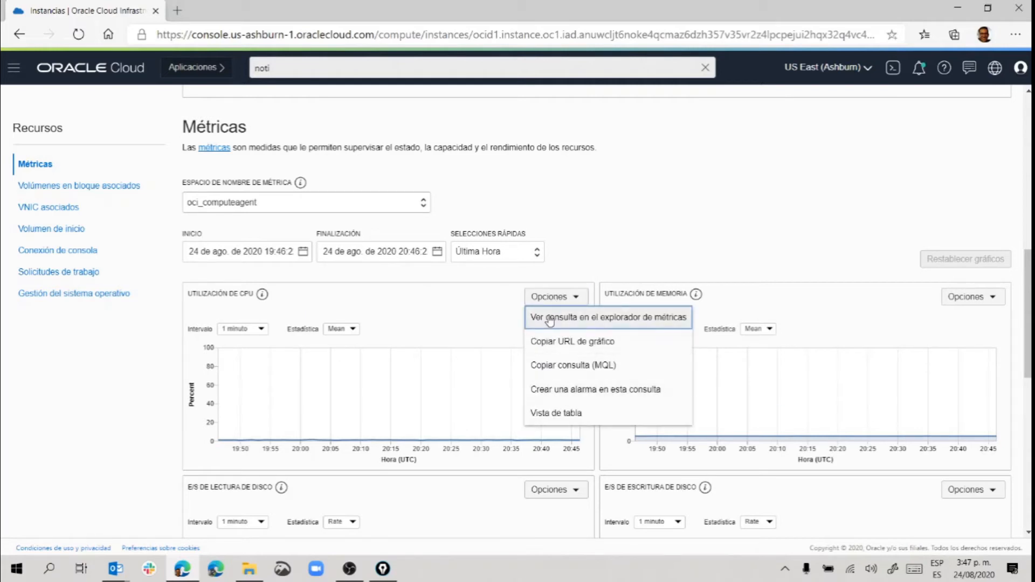
click(558, 392)
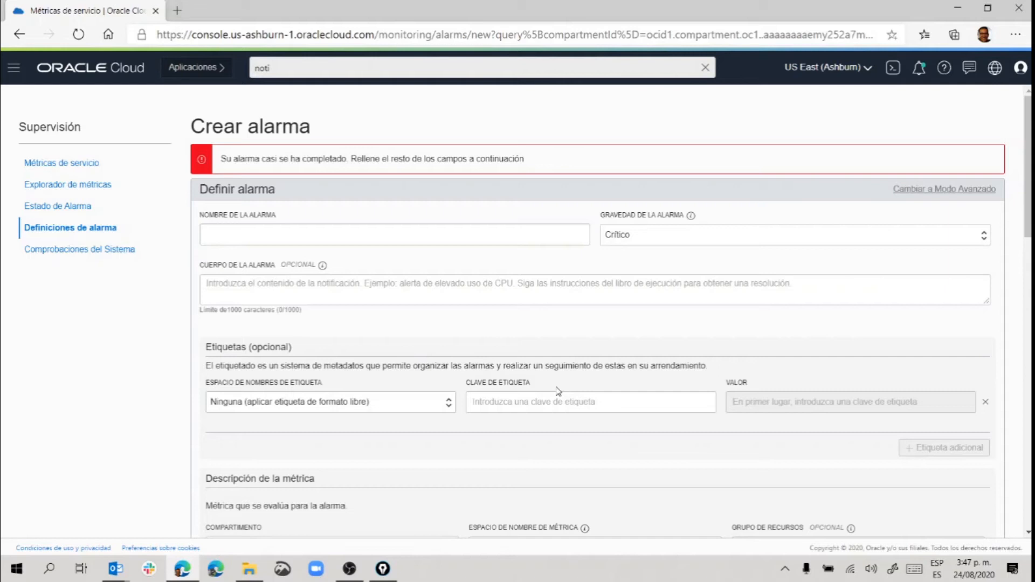
Name the alarm AlarmaCPU and keep its severity as Crítico.
click(364, 235)
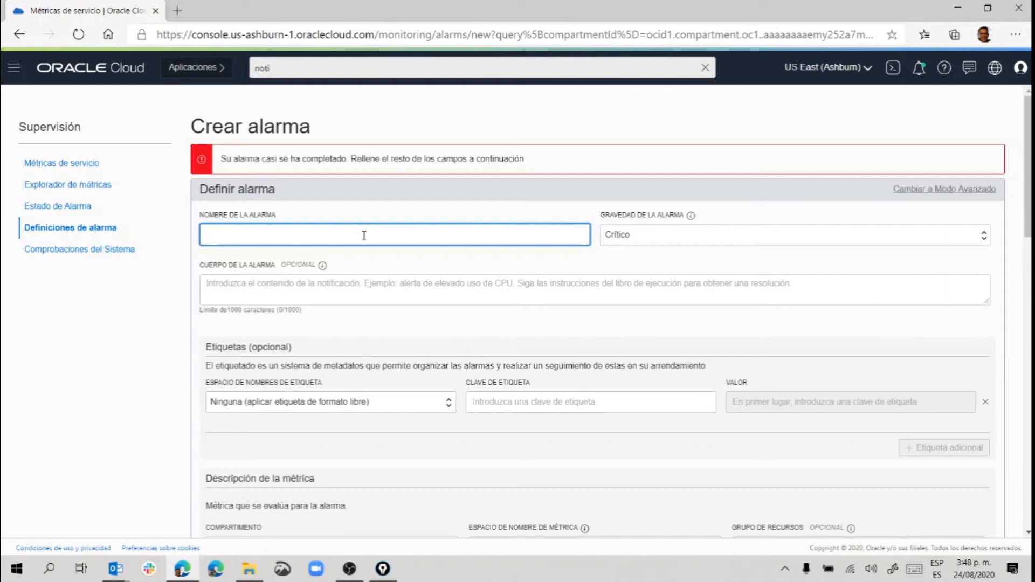
text(AlarmaCPU)
click(636, 237)
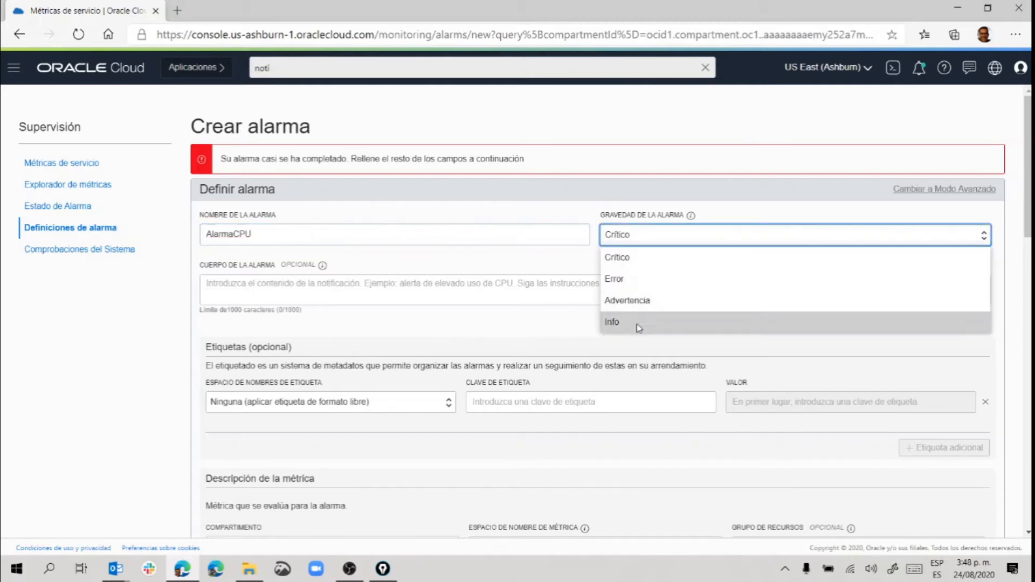
click(638, 261)
Enter the alarm body 'Alerta de uso elevado de CPU', correcting the 'Alterta' typo.
click(214, 284)
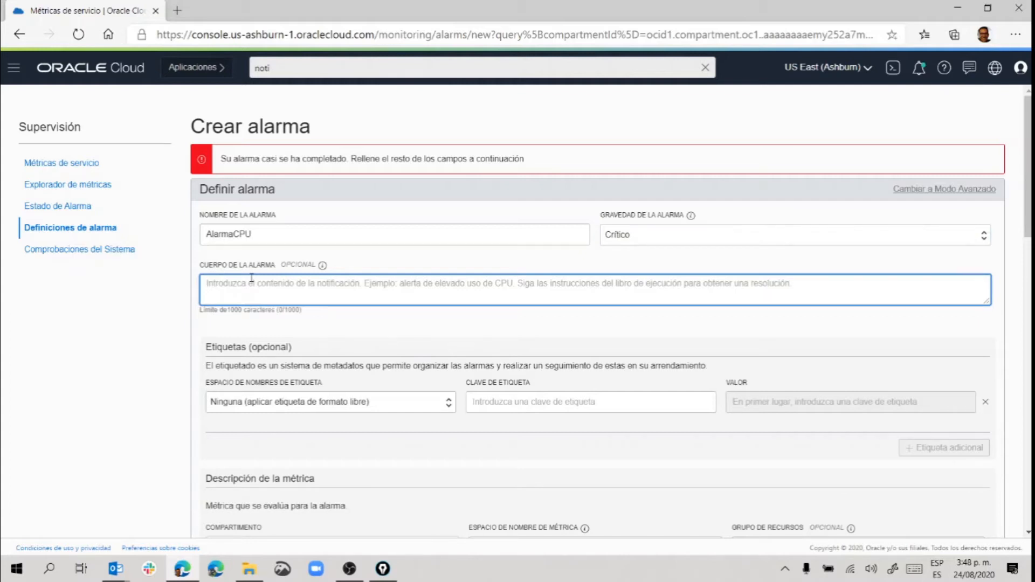
text(Alterta )
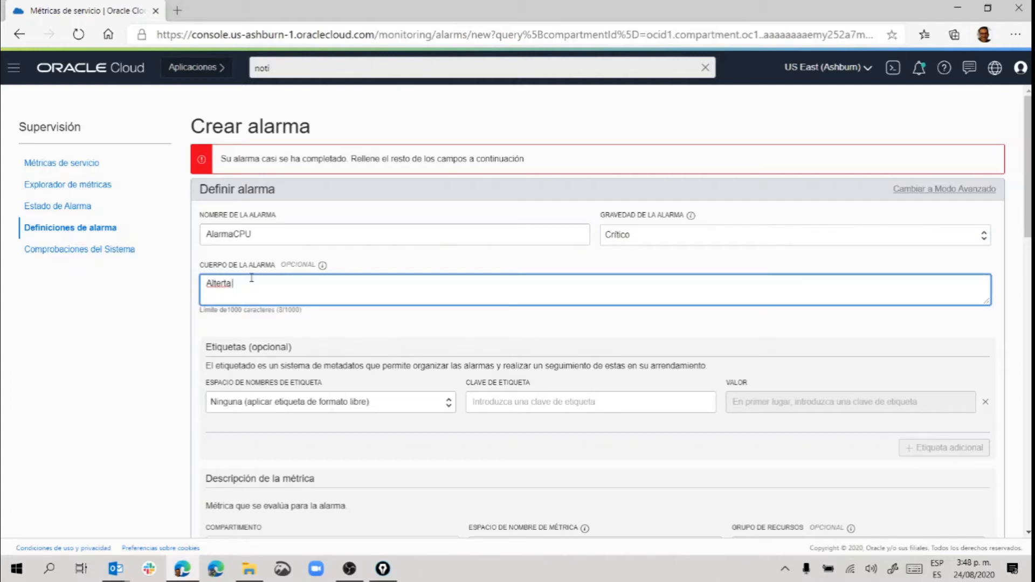
text(de uso elevado)
click(214, 283)
key(BackSpace)
click(320, 284)
text(de CPU)
Set the alarm metric to CpuUtilization in oci_computeagent, keeping the 1m interval and Mean statistic.
scroll(344, 285, down, 1)
scroll(485, 345, down, 2)
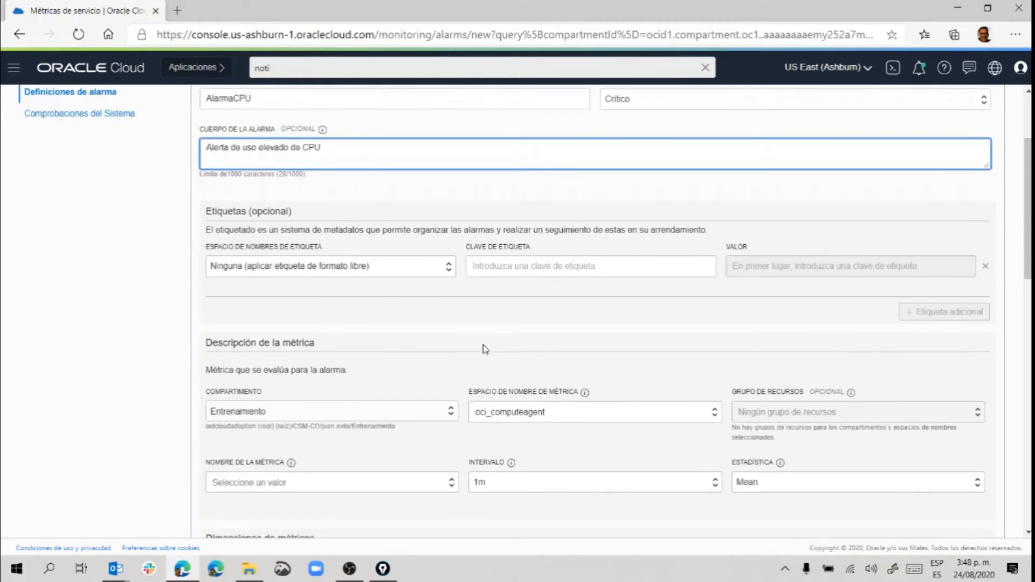
scroll(404, 350, down, 1)
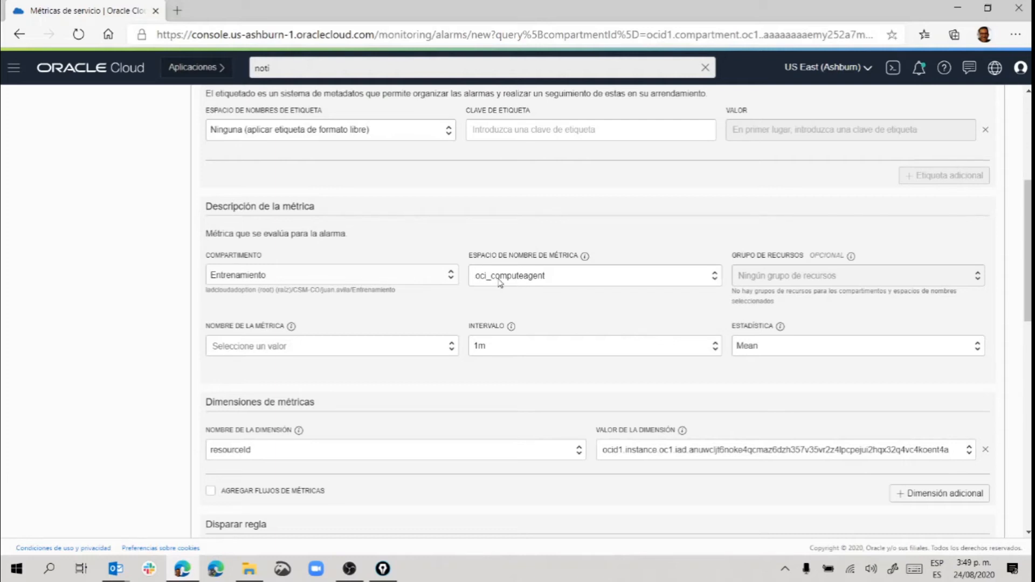
click(522, 277)
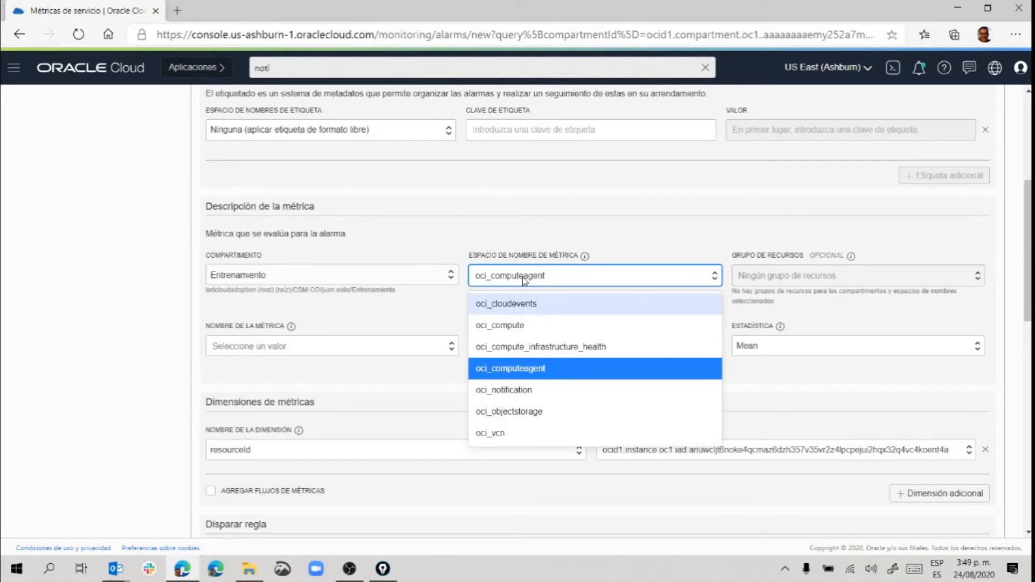
click(522, 276)
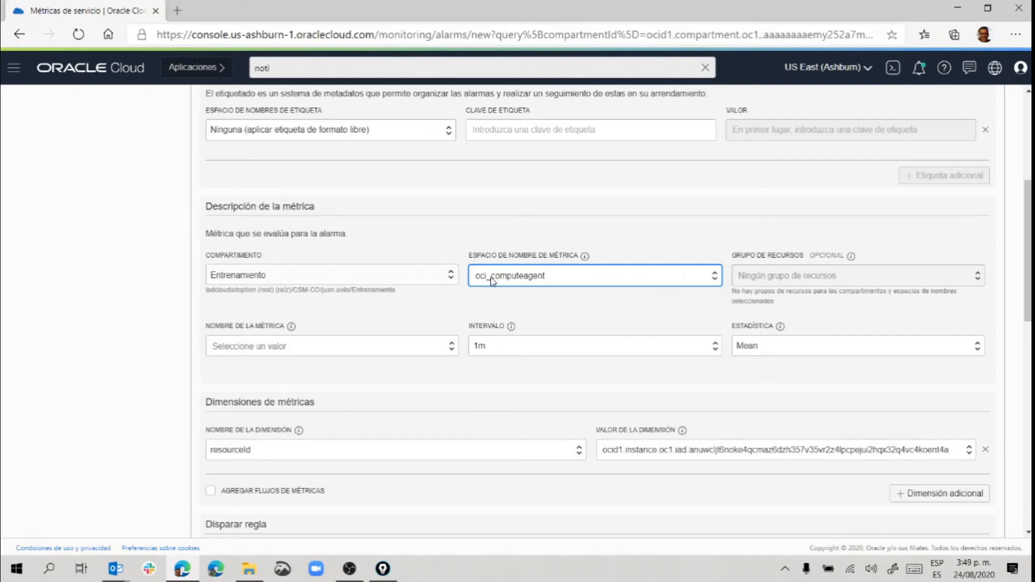
click(261, 346)
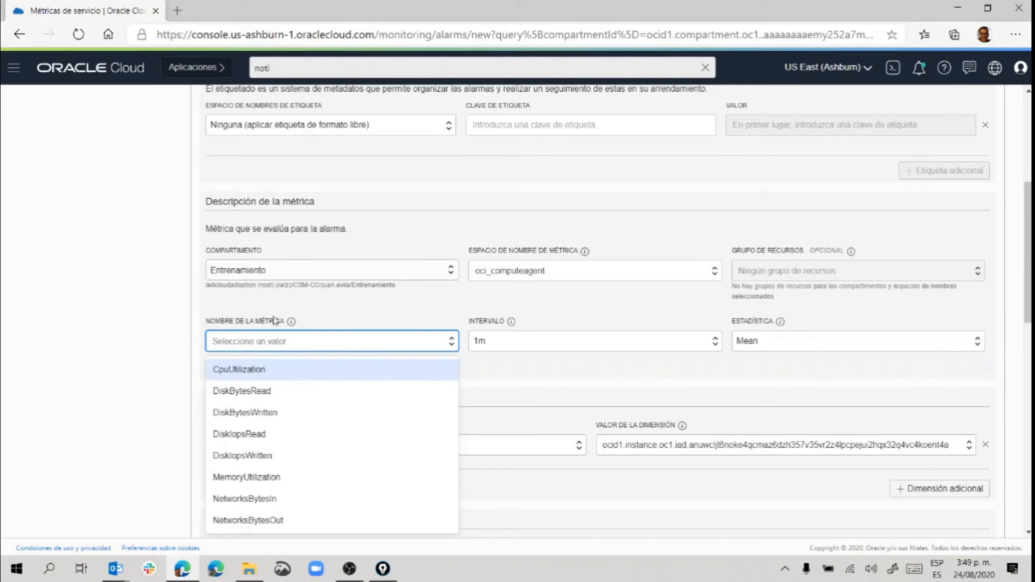
click(233, 372)
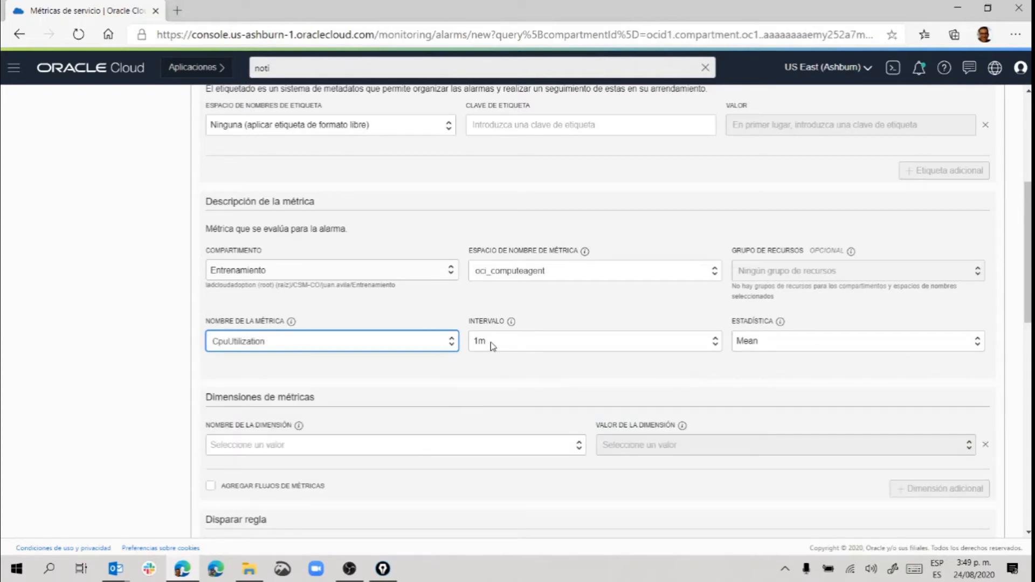
mouse_move(510, 323)
click(814, 350)
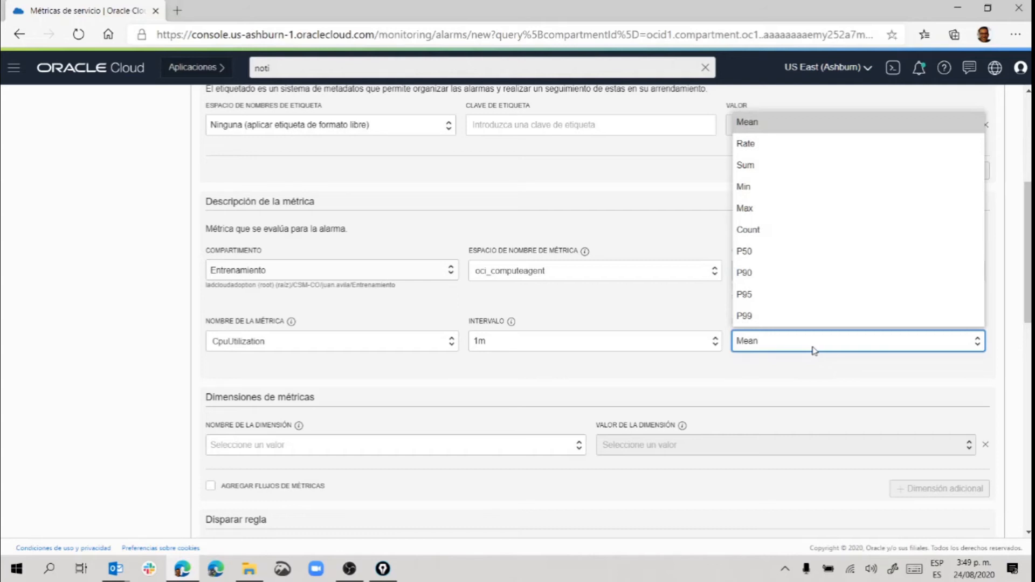
click(813, 350)
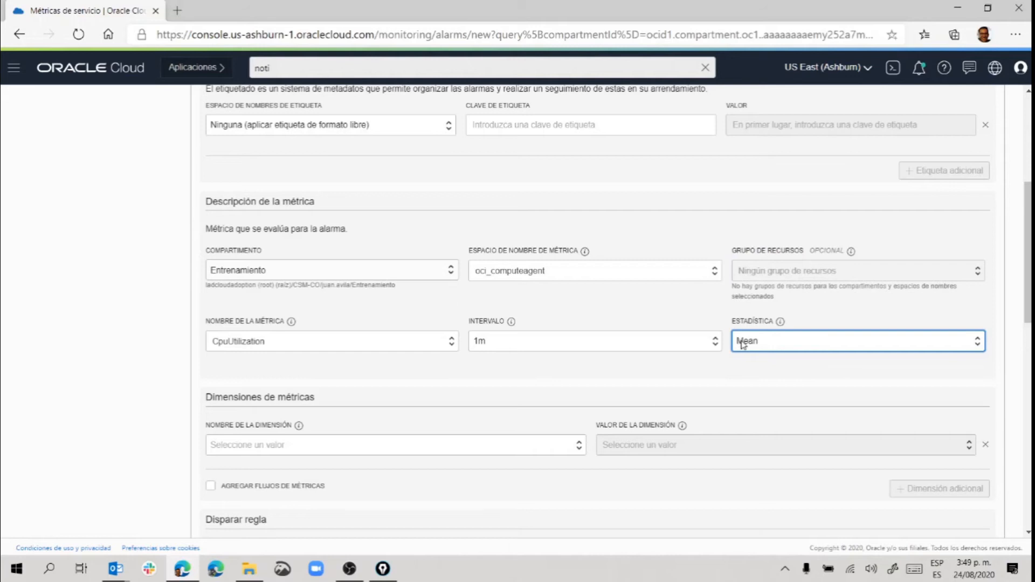
scroll(674, 337, down, 2)
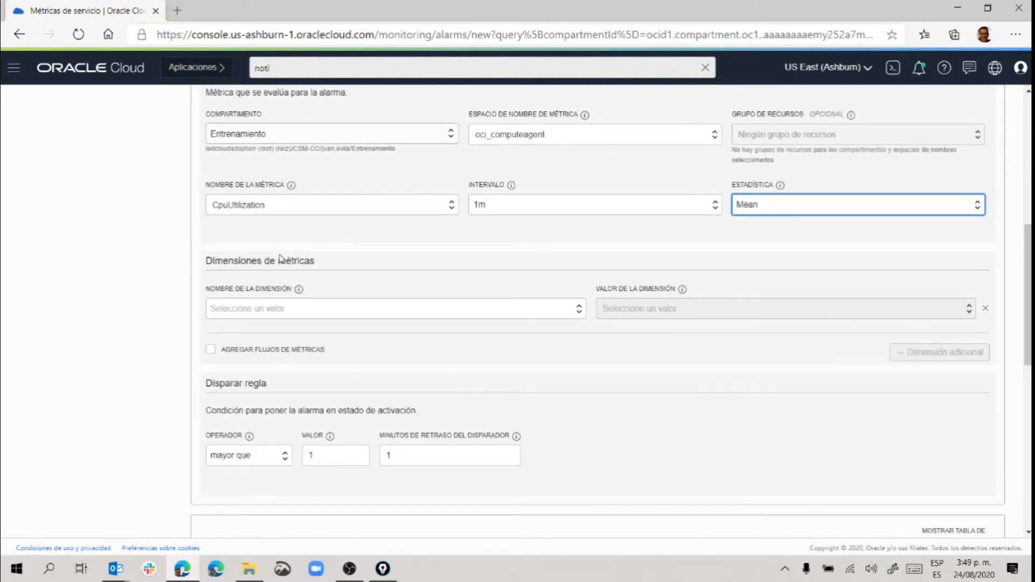
Add a resourceId dimension whose value is the listed compute instance's OCID.
click(300, 309)
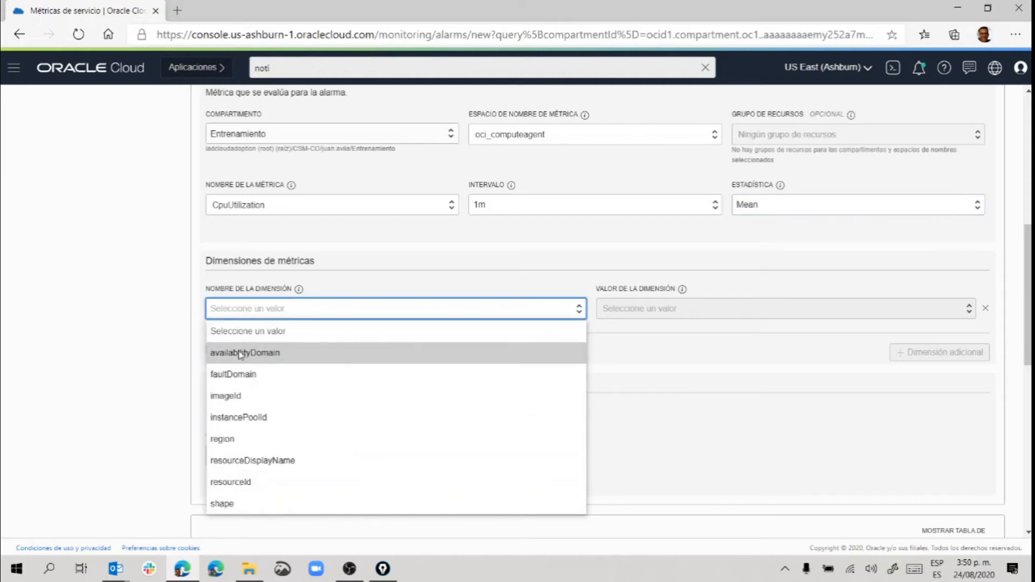
click(247, 484)
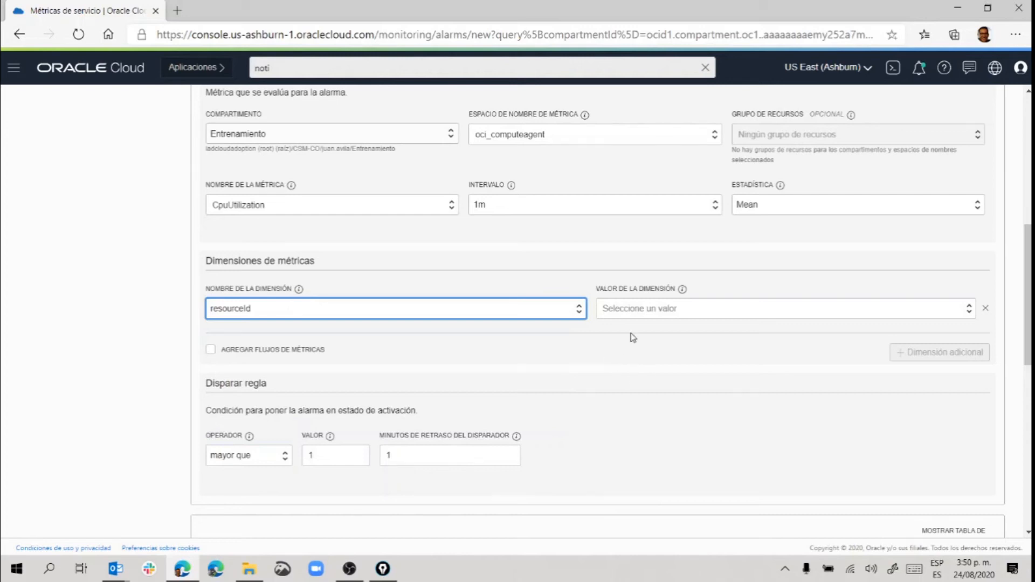
click(632, 308)
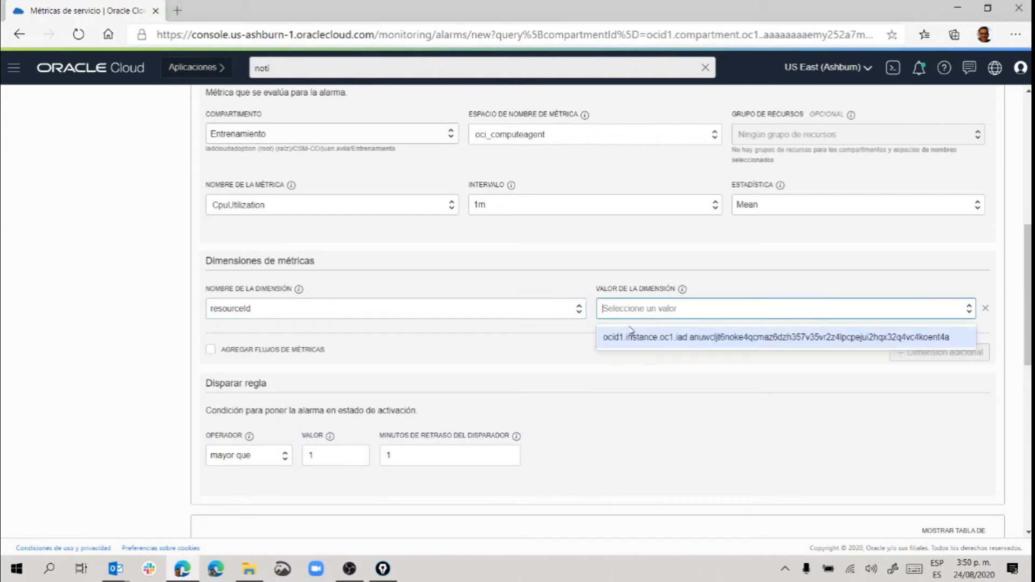
click(659, 338)
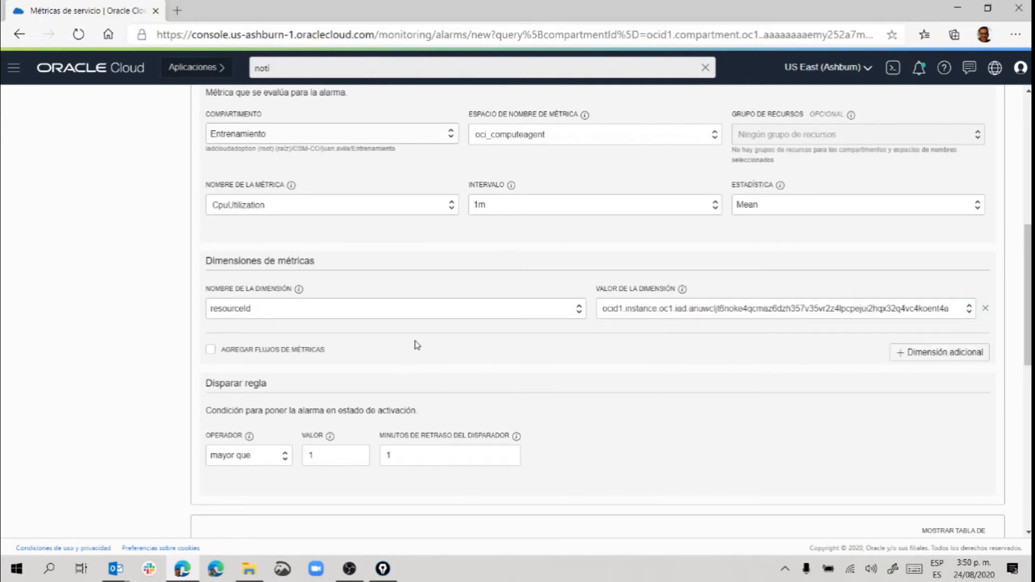
scroll(417, 345, down, 1)
scroll(417, 345, down, 1)
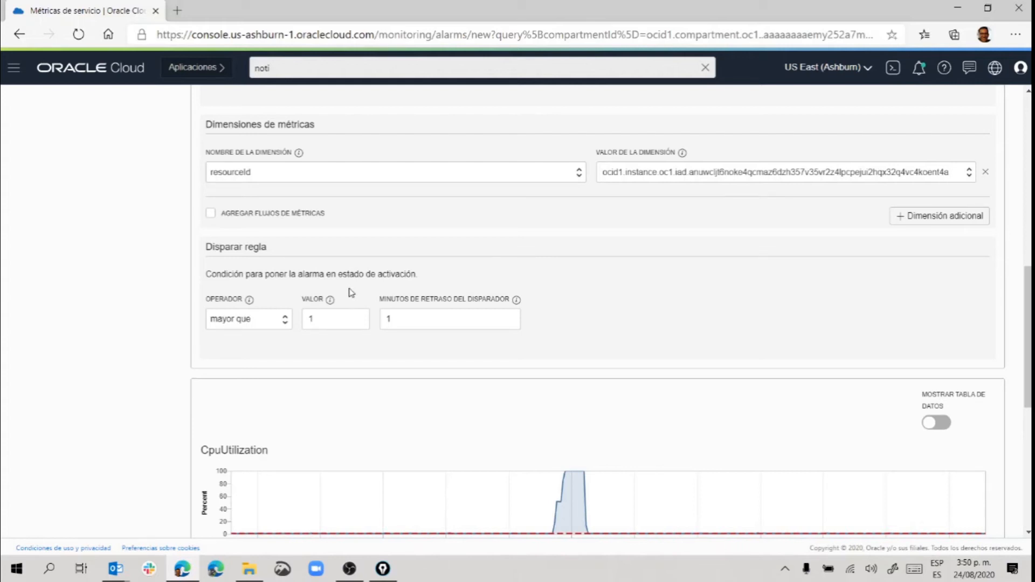
Set the trigger rule to 'mayor o igual que' with a threshold value of 30.
click(231, 326)
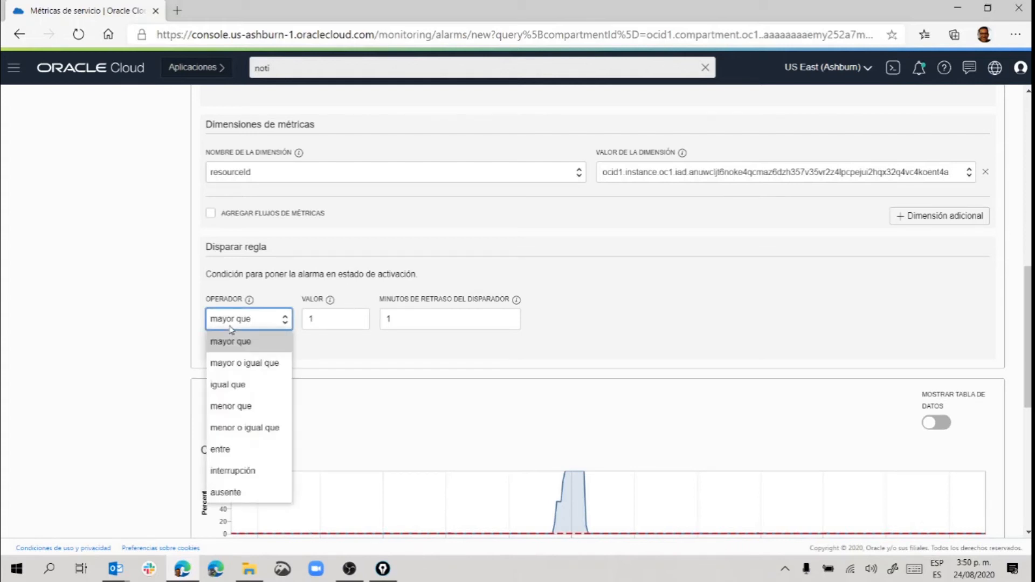
click(236, 368)
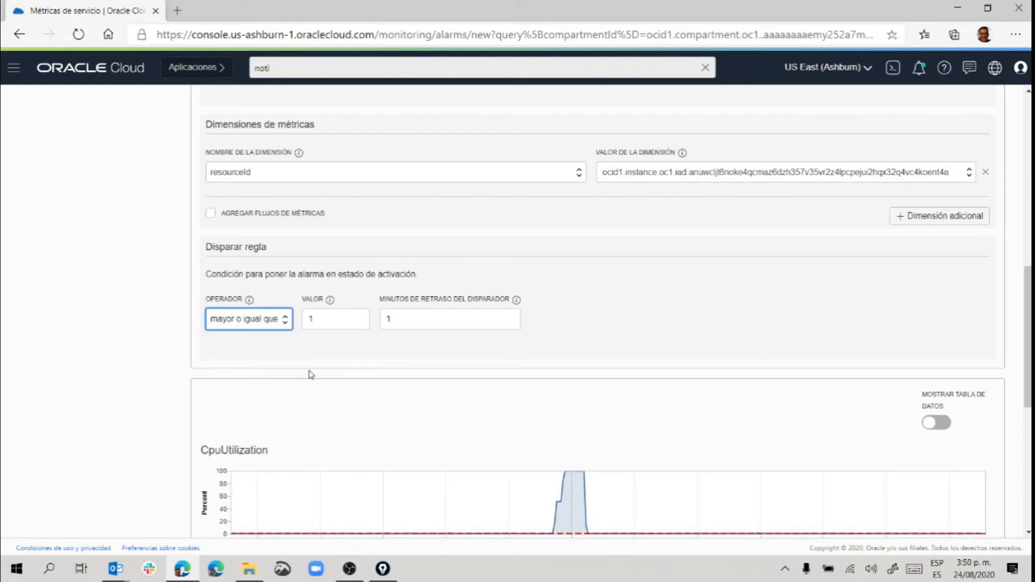
click(335, 321)
double_click(335, 322)
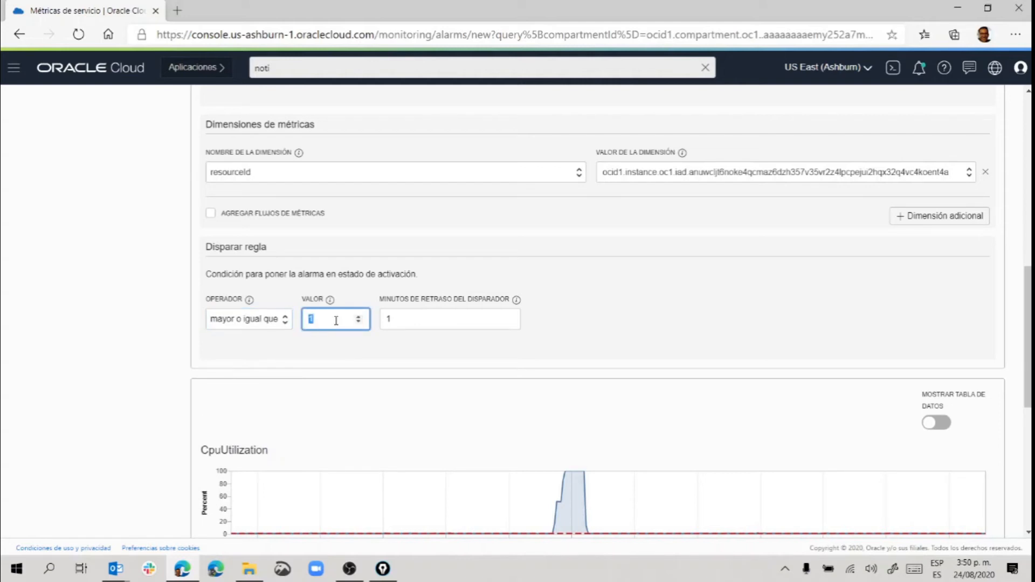
text(30)
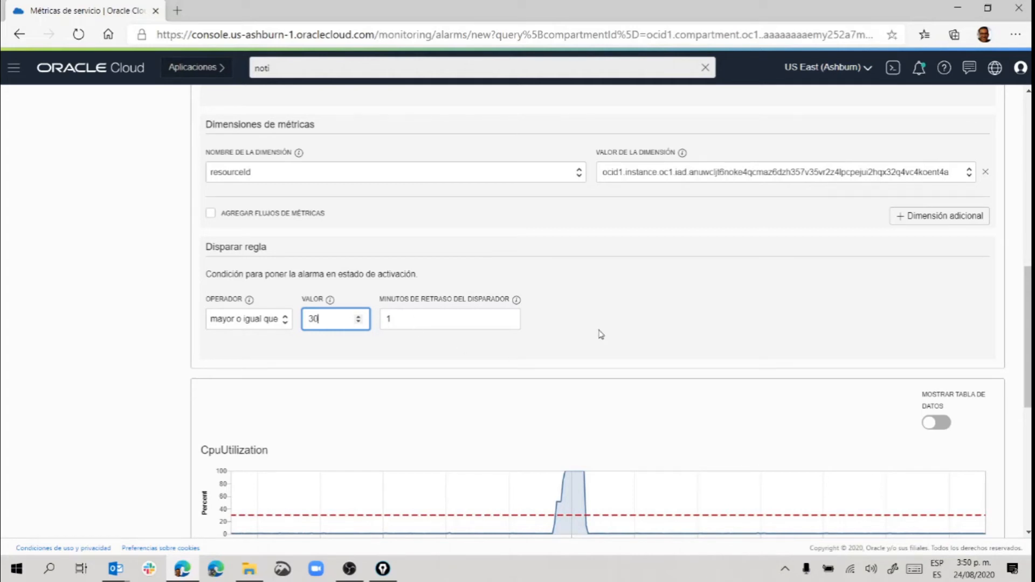
scroll(599, 335, down, 1)
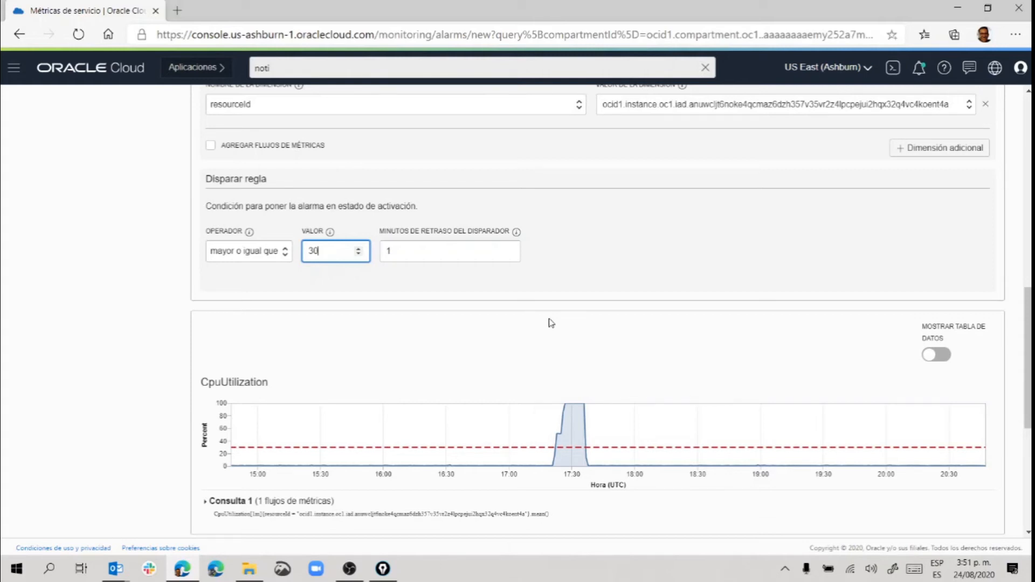
Select TemaNotificaciones as the alarm's notification topic.
scroll(555, 248, down, 3)
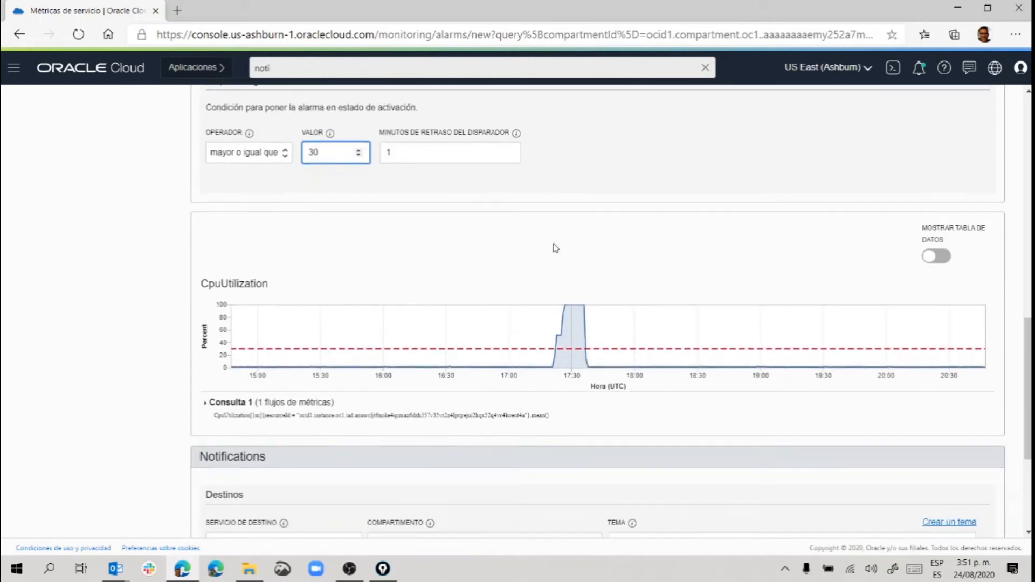
scroll(556, 248, down, 3)
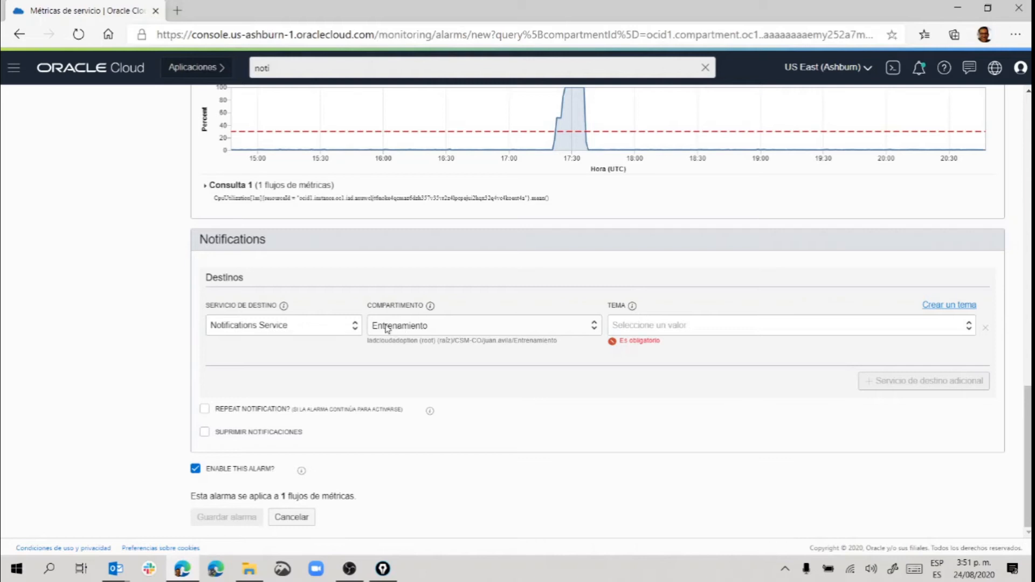
click(644, 325)
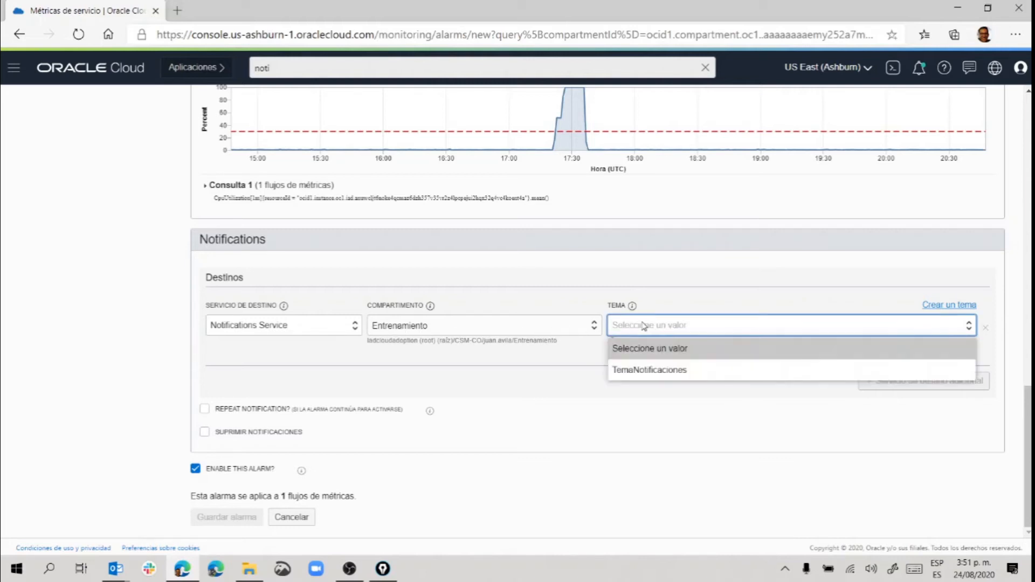
click(649, 370)
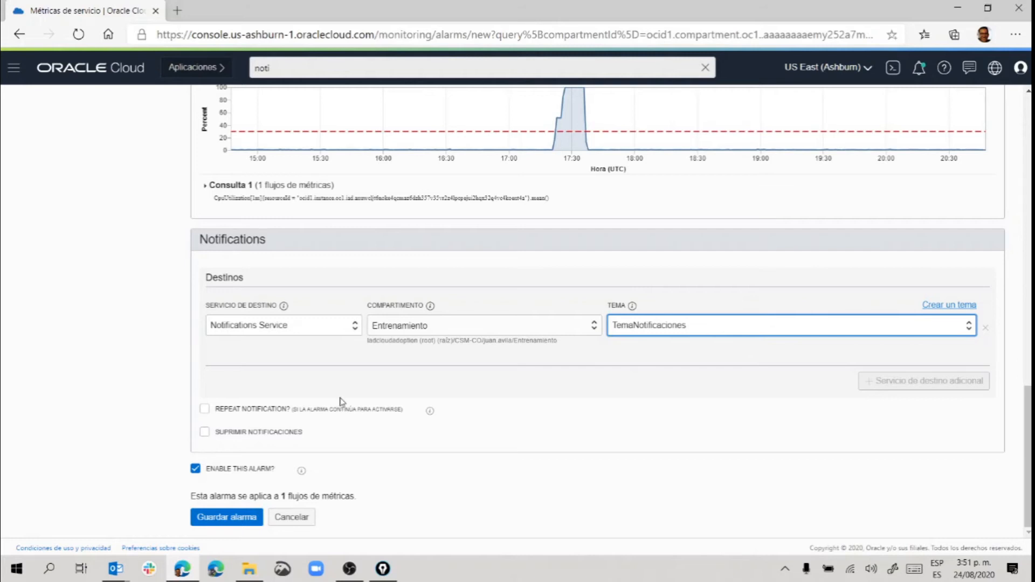
Save AlarmaCPU and look over its details page and empty Historial de alarmas.
click(223, 519)
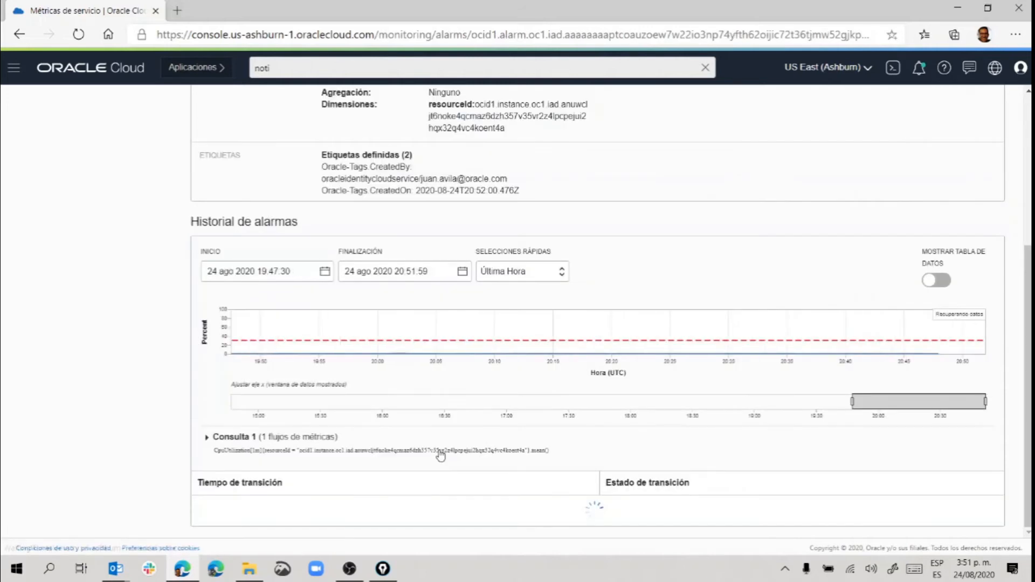
scroll(441, 456, up, 5)
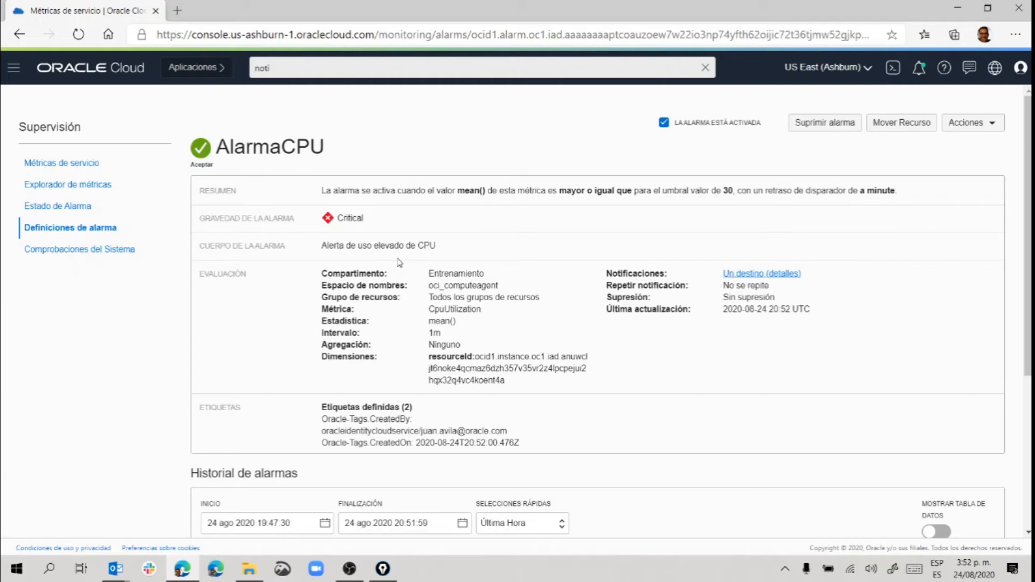
scroll(399, 263, down, 5)
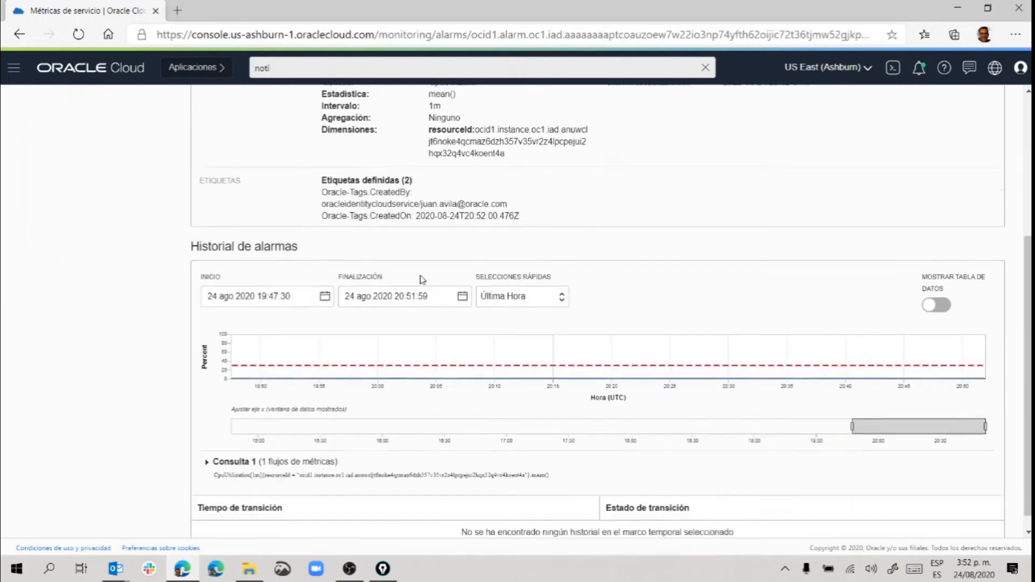
scroll(422, 278, up, 4)
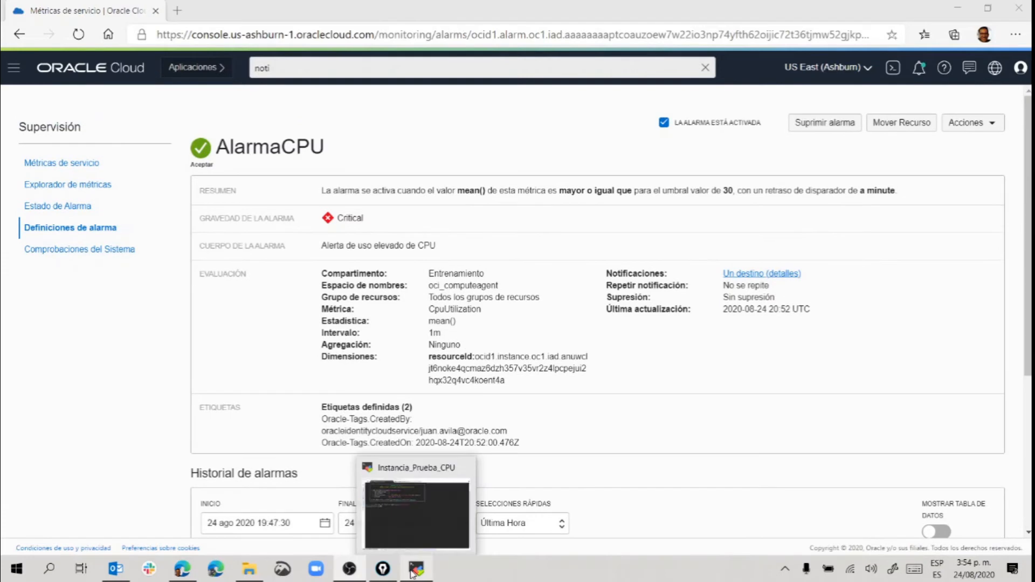
click(412, 572)
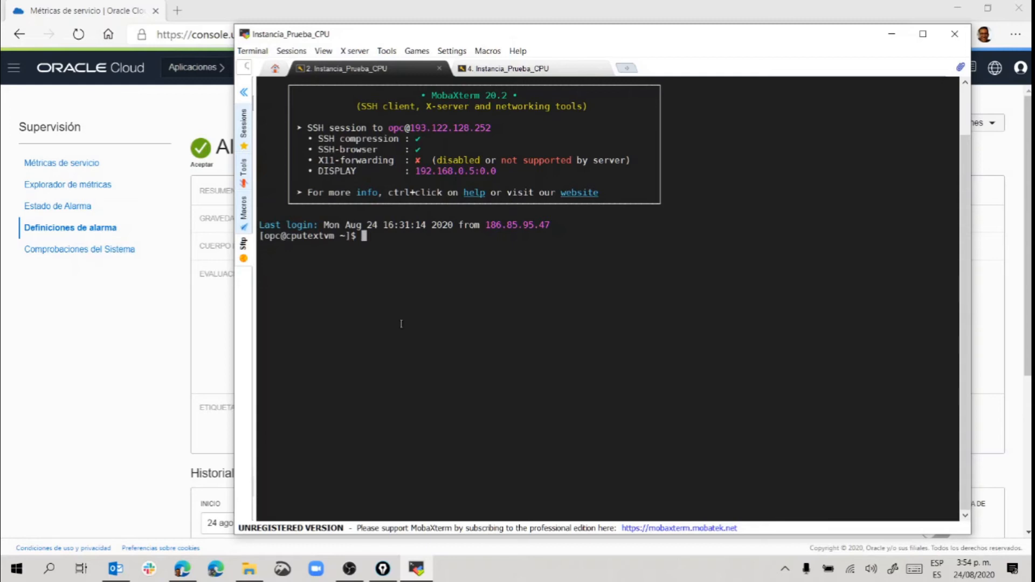
Run top in the instance's SSH session, briefly rechecking the alarm history in the browser.
text(top)
key(Return)
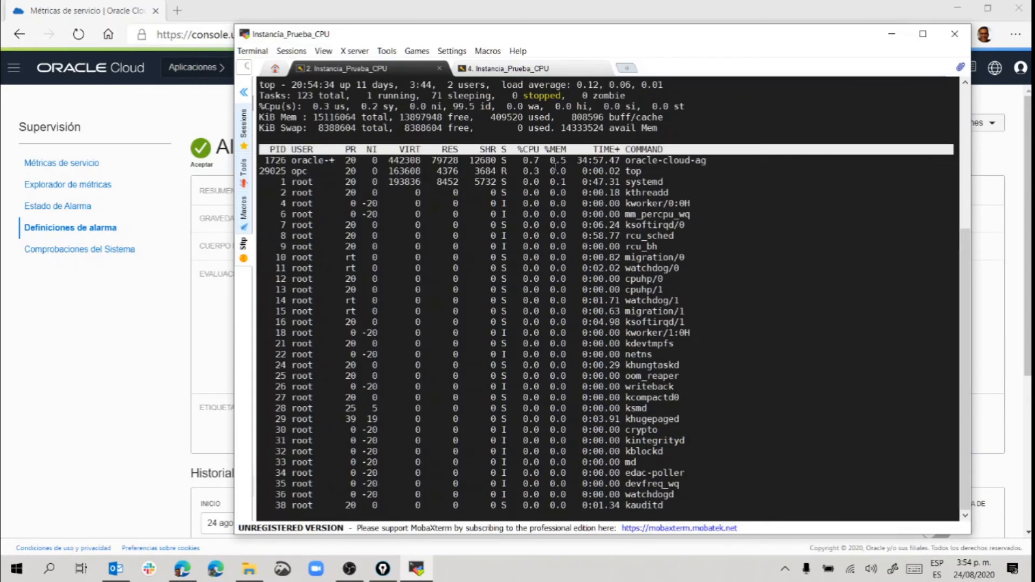
click(56, 381)
scroll(485, 344, down, 5)
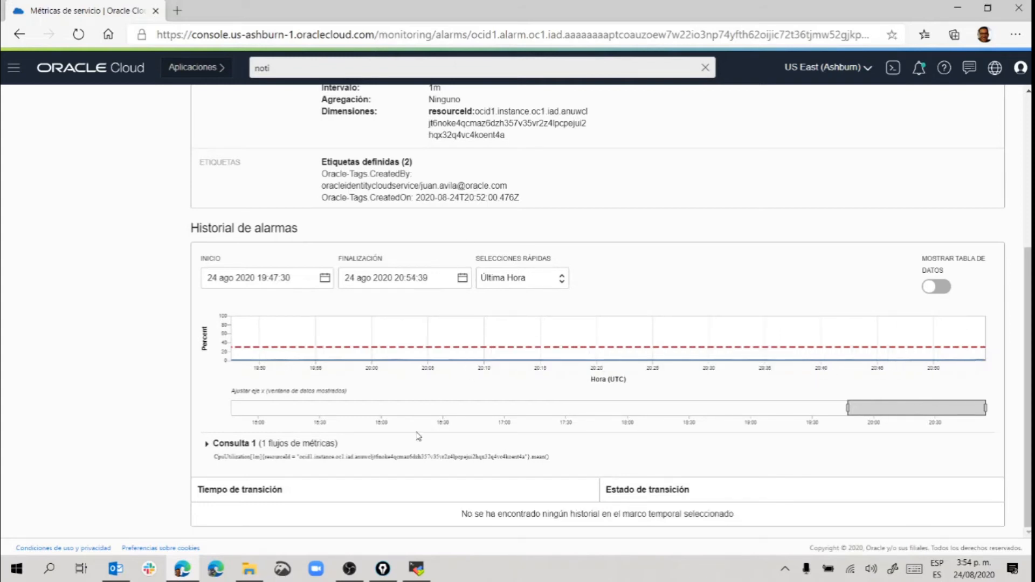
click(416, 569)
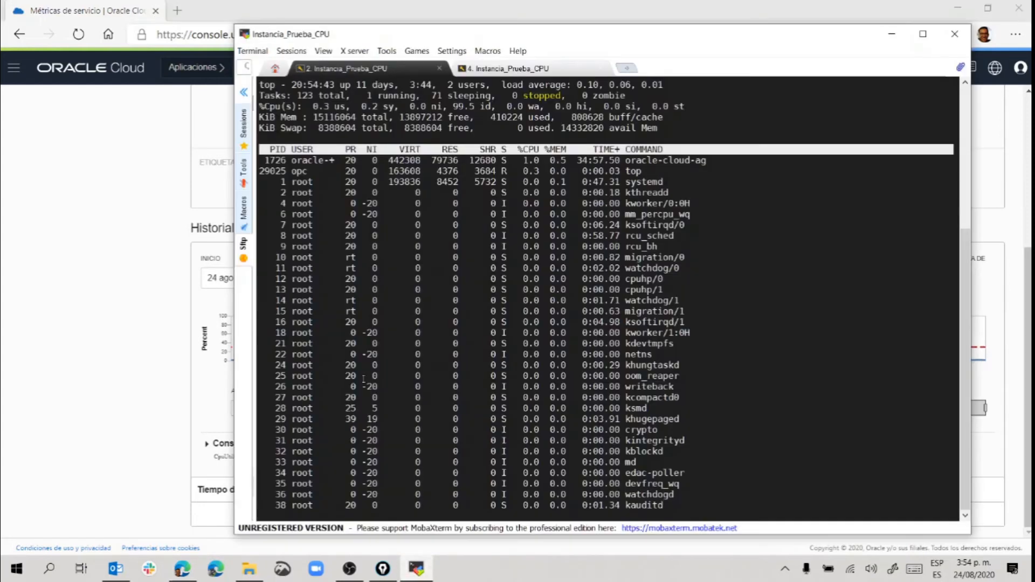
Start three background 'yes > /dev/null &' jobs in tab 4, then return to top in tab 2.
click(479, 69)
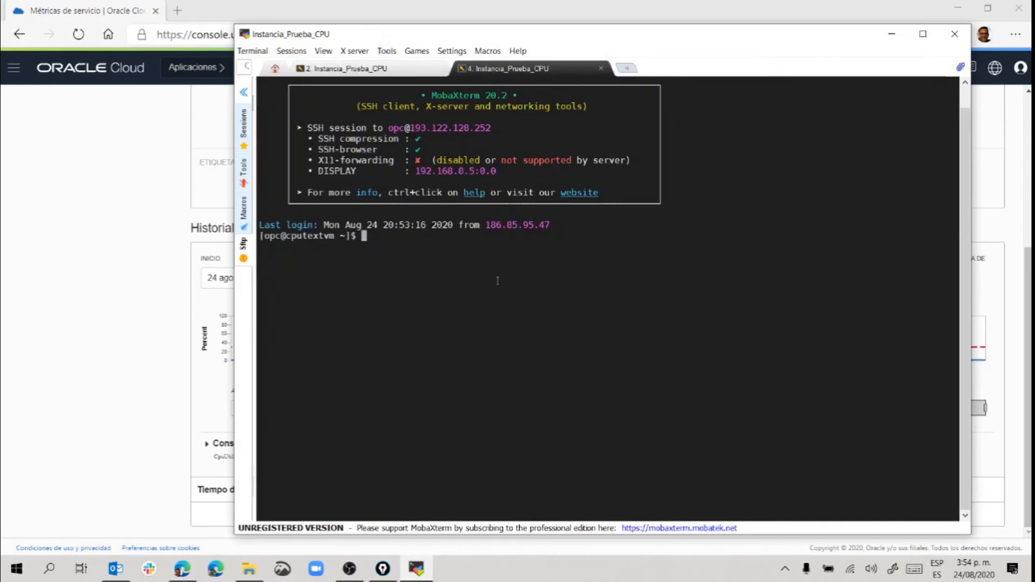
text(kill %1 %2 %3c)
key(Up)
key(Return)
key(Up)
key(Return)
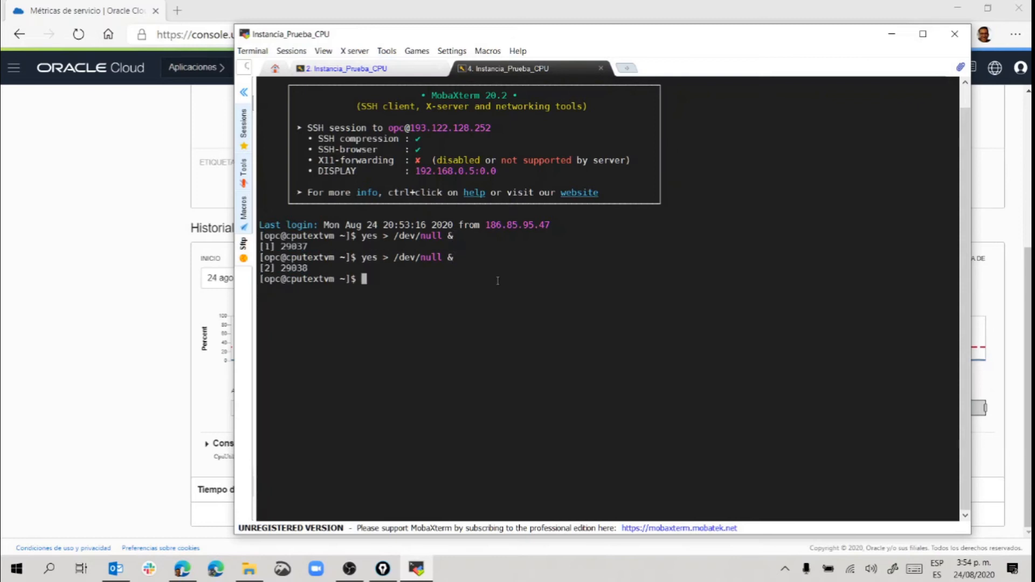
key(Up)
key(Return)
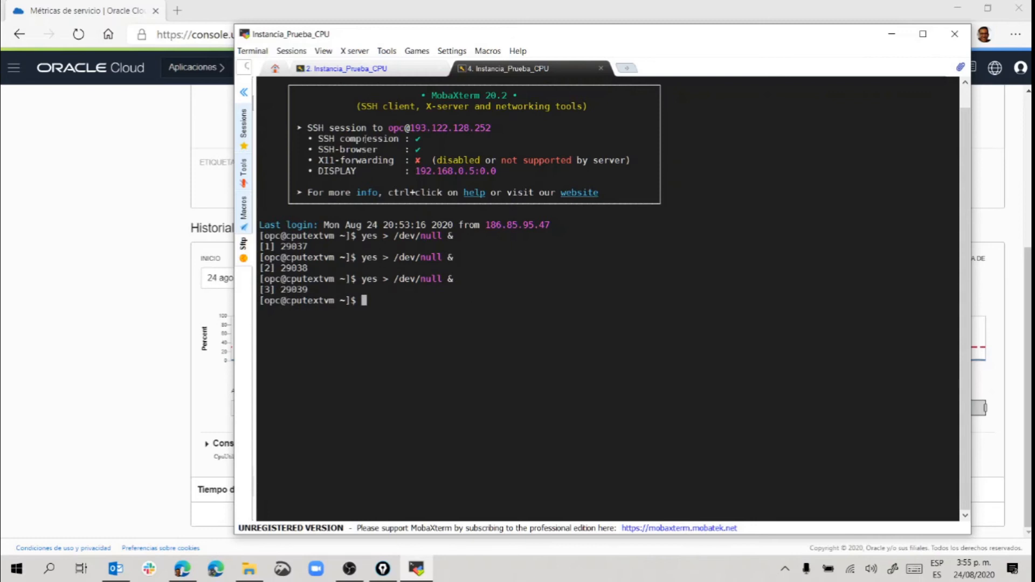
click(364, 70)
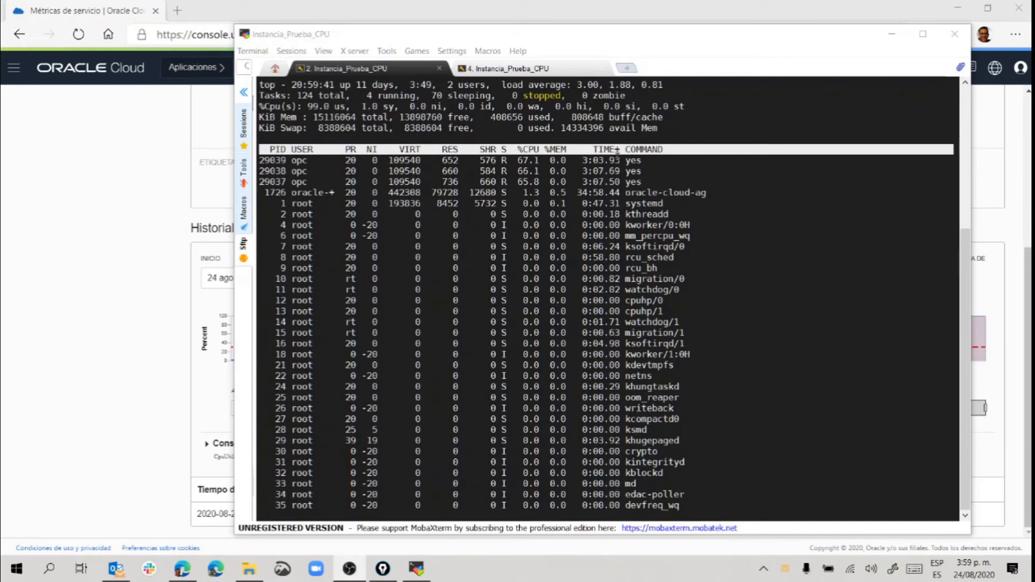
Review the AlarmaCPU history showing CPUTestVM near 94% and the Activada Critical transition.
click(151, 306)
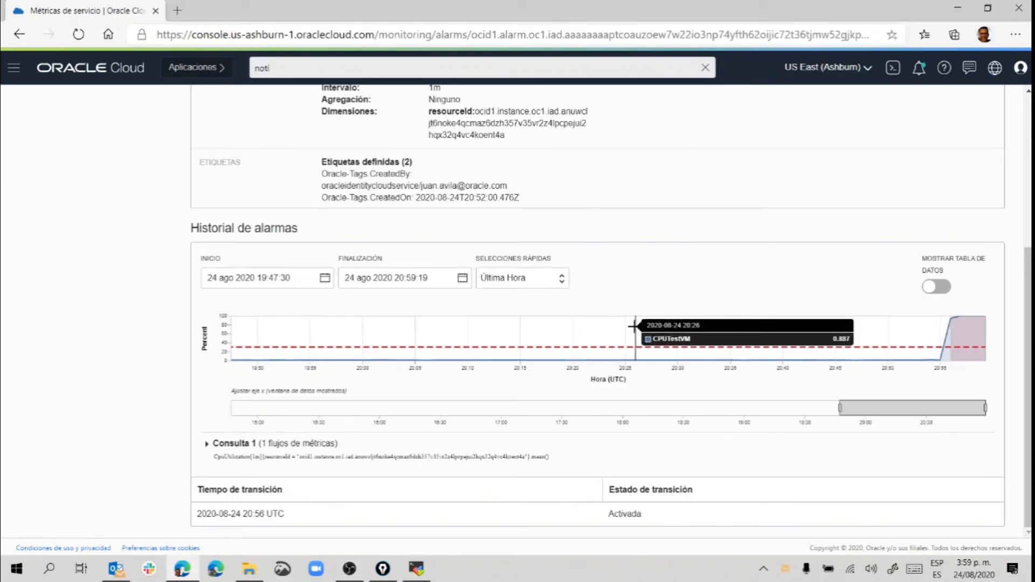
mouse_move(931, 359)
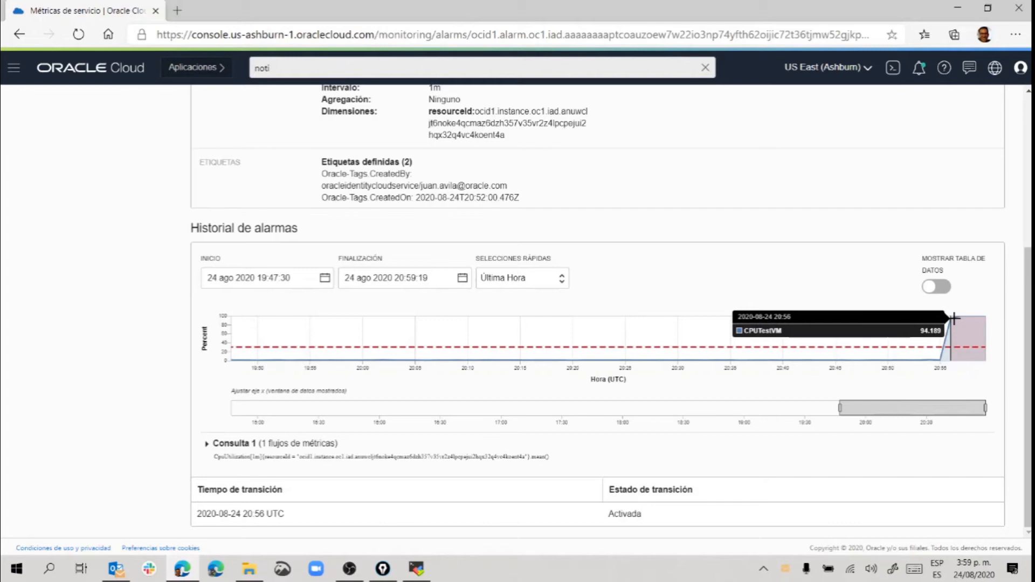
scroll(849, 291, up, 5)
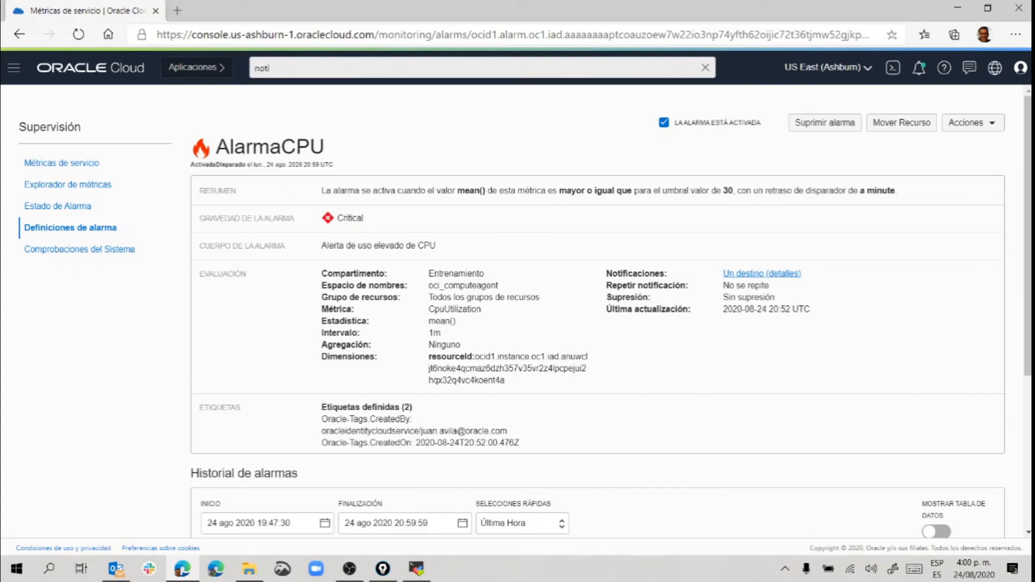
key(alt+Tab)
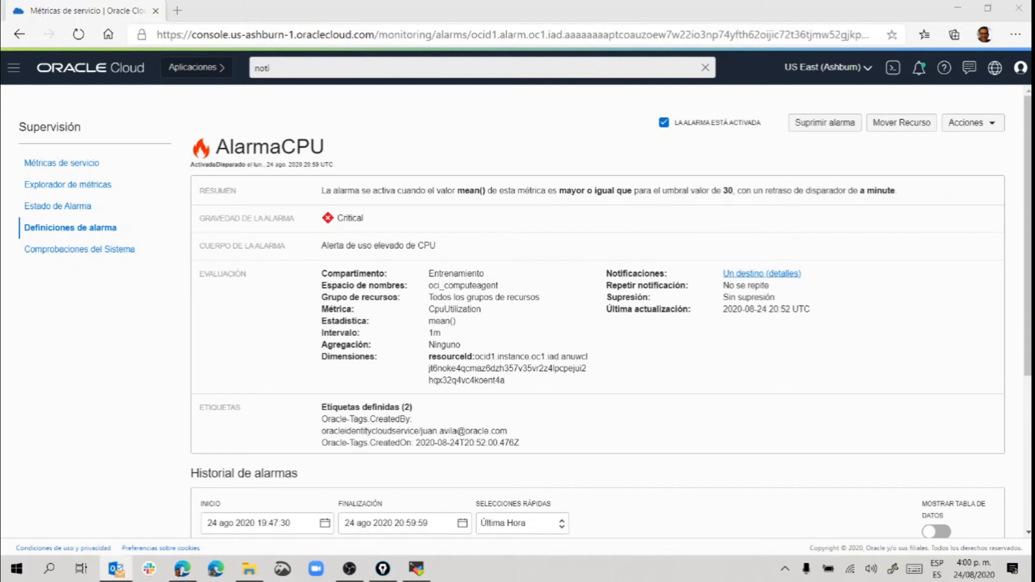
key(Return)
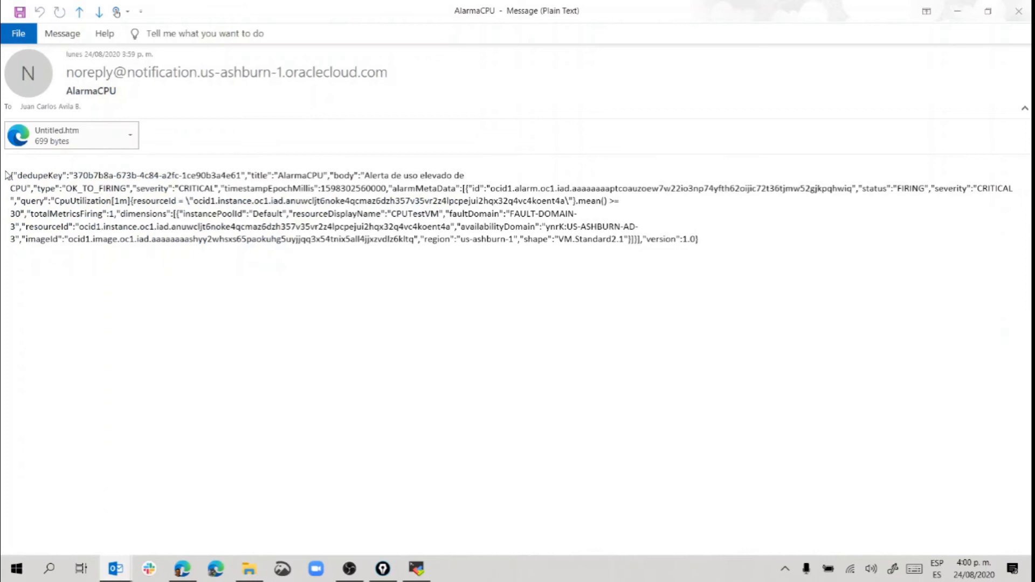
drag(9, 175, 690, 311)
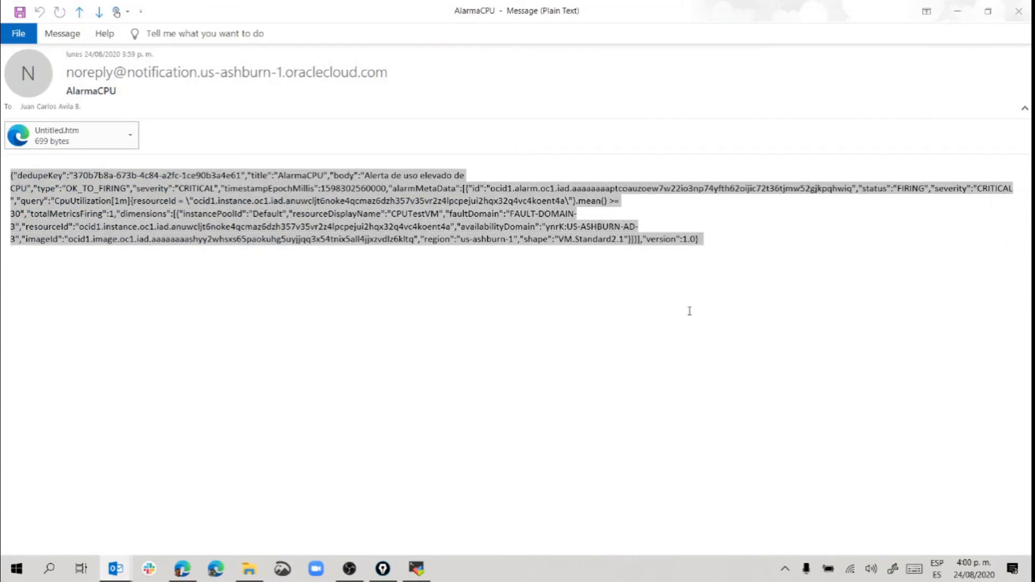
click(365, 176)
drag(366, 175, 28, 189)
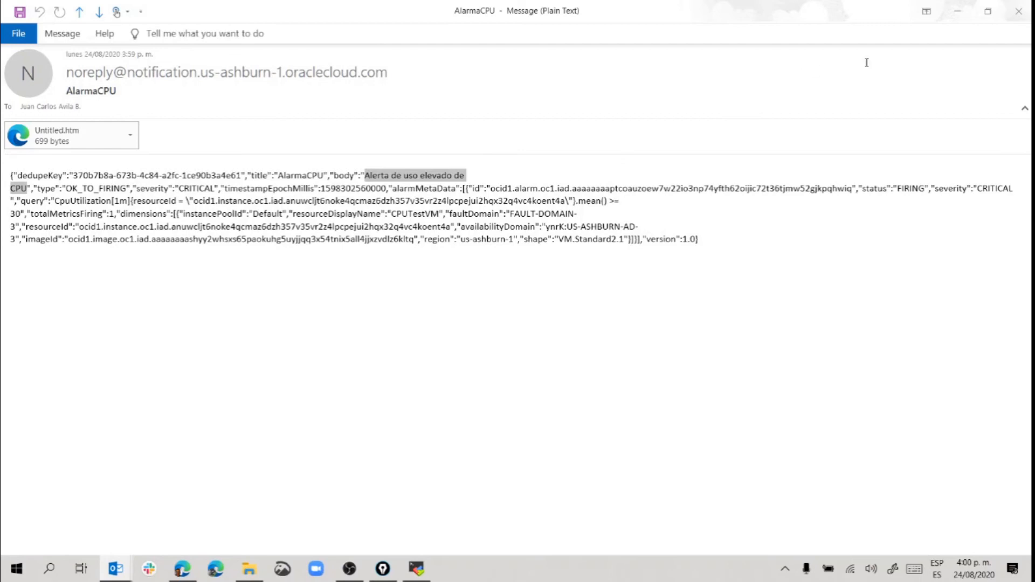
click(1018, 11)
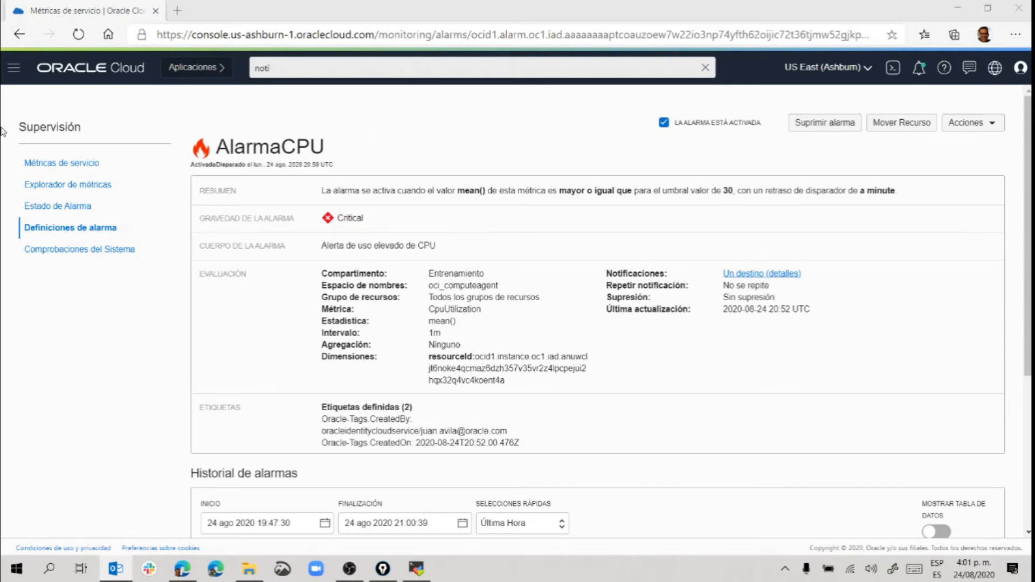
Go to Almacenamiento de objetos and open the TestBucket bucket details.
click(10, 72)
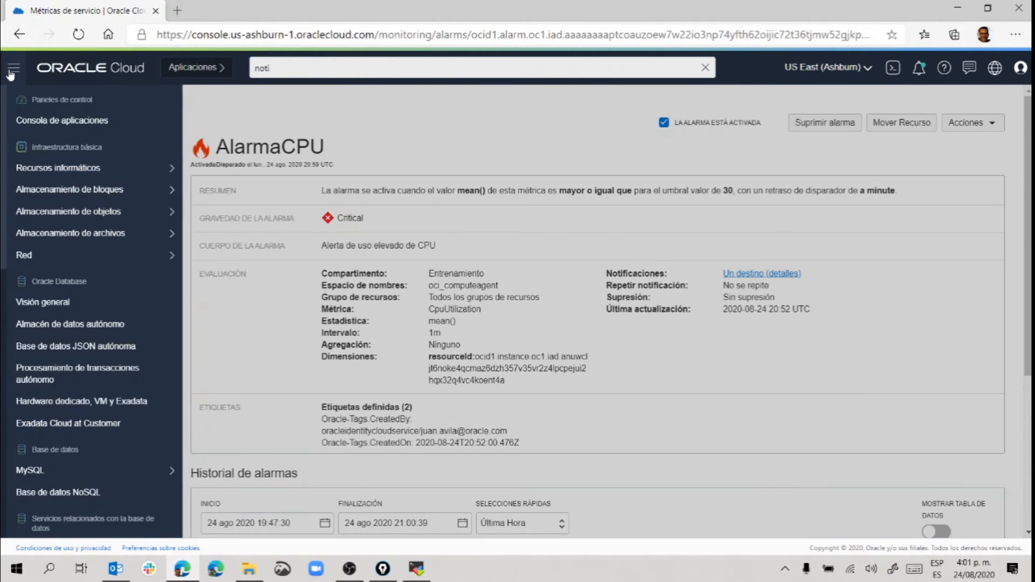
mouse_move(61, 166)
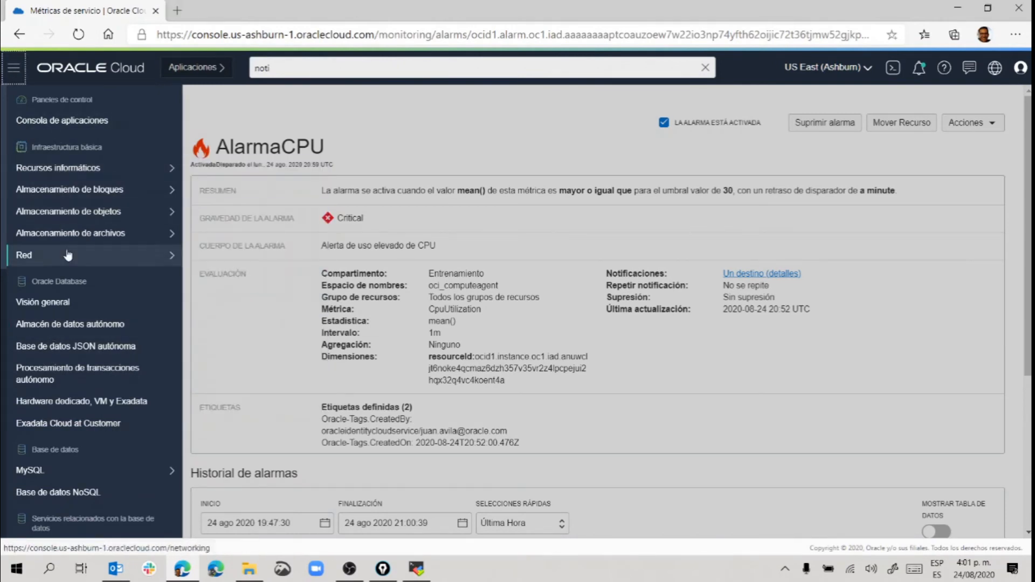
mouse_move(63, 217)
click(197, 210)
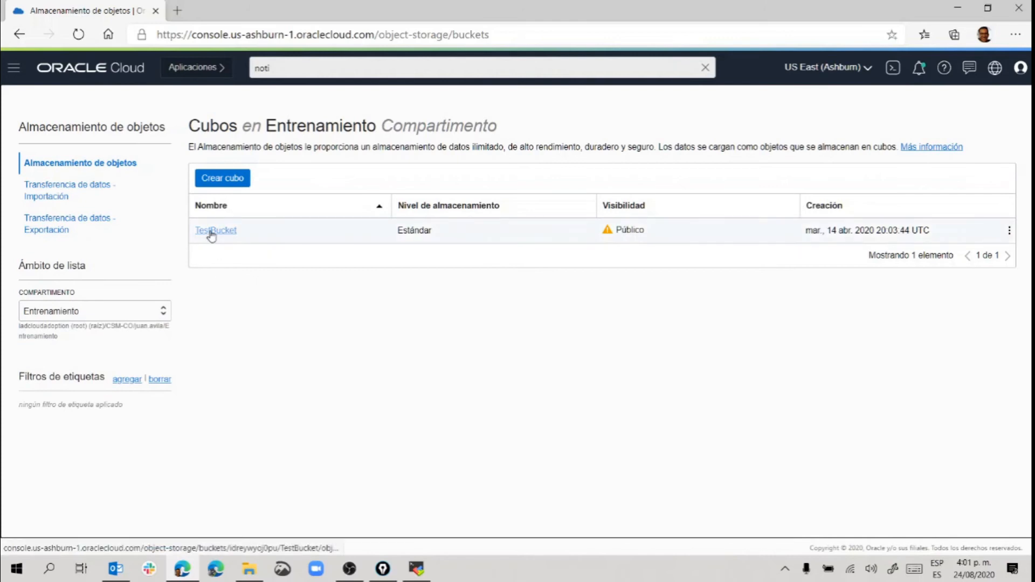
click(211, 232)
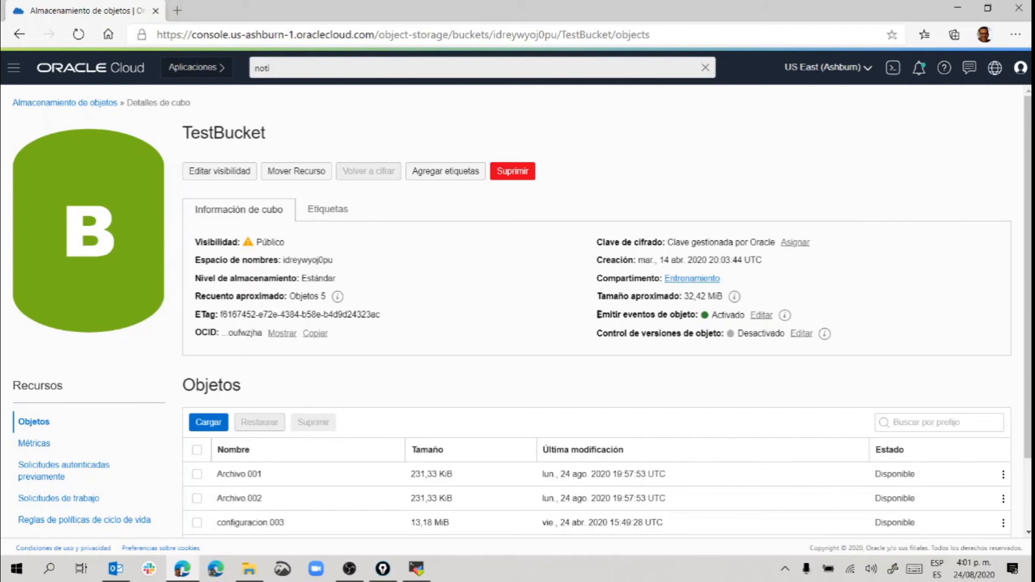
Confirm Emitir eventos de objeto is Activado via Editar, then cancel without changes.
drag(598, 315, 701, 314)
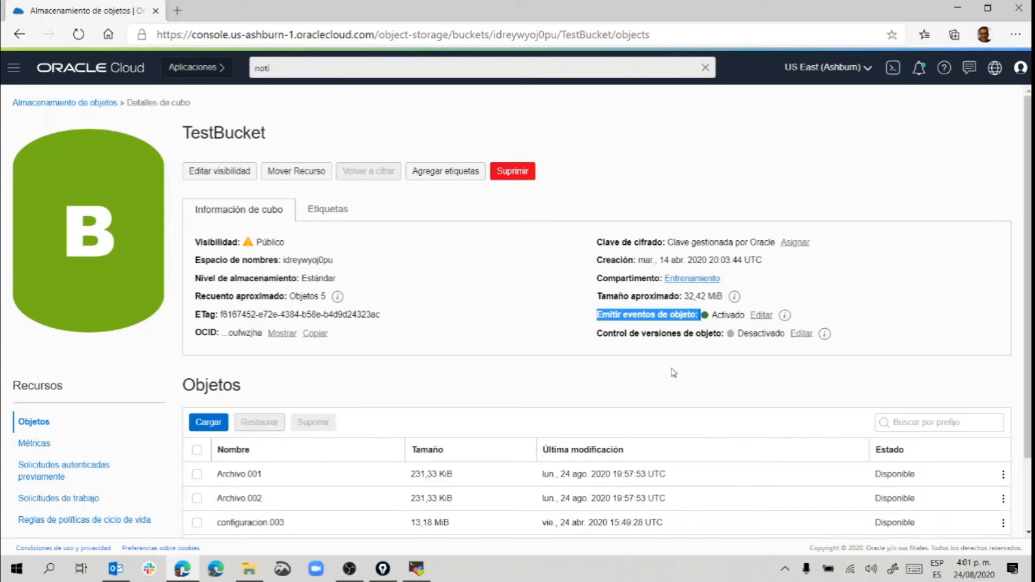
double_click(729, 315)
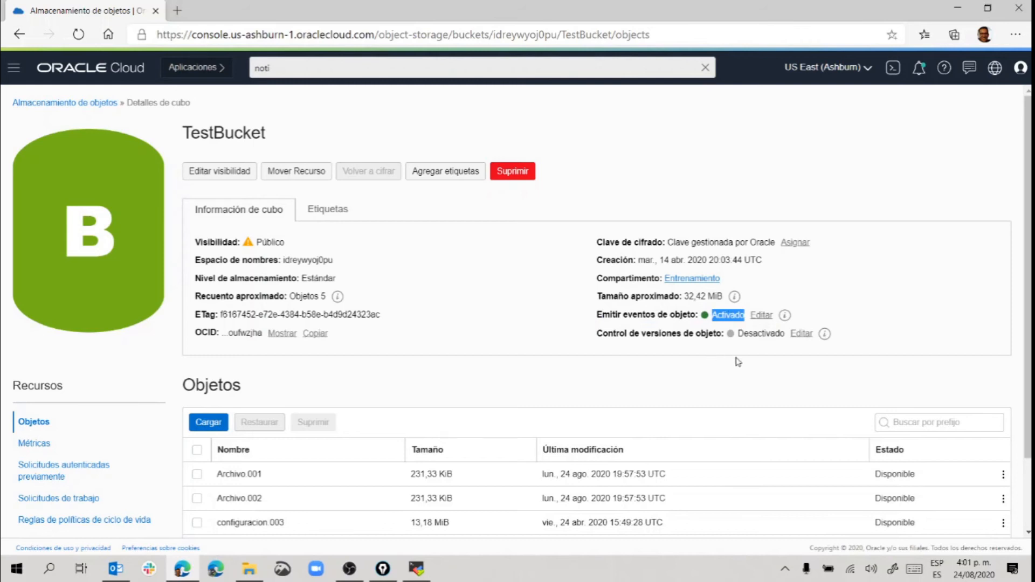
click(762, 317)
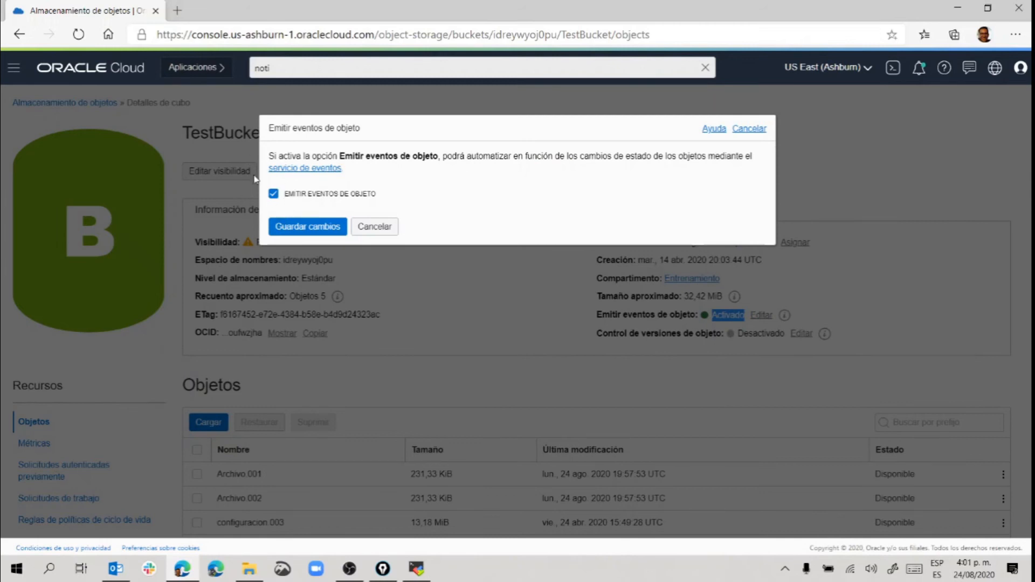
click(374, 227)
click(434, 321)
scroll(432, 319, down, 2)
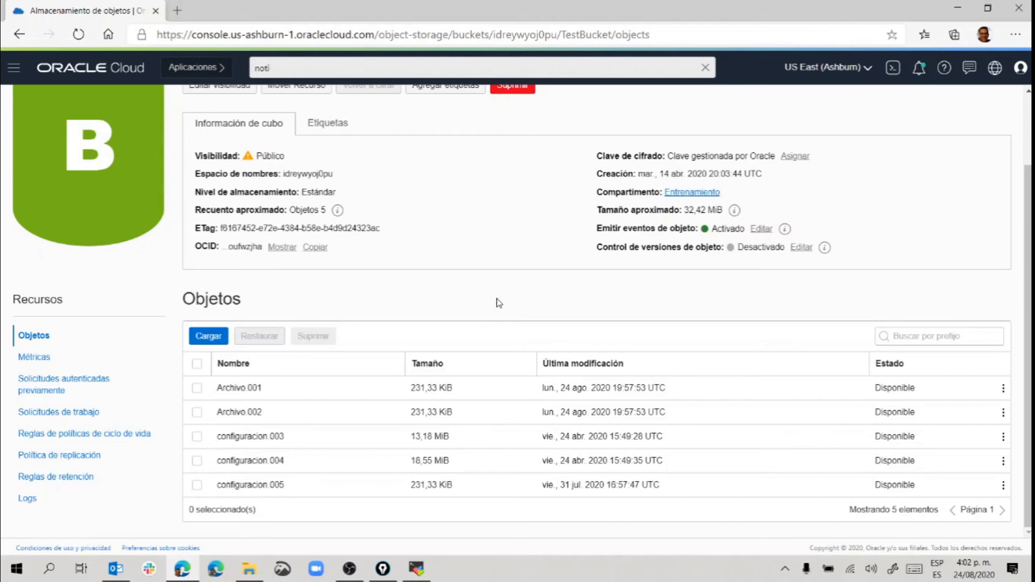
scroll(501, 307, up, 2)
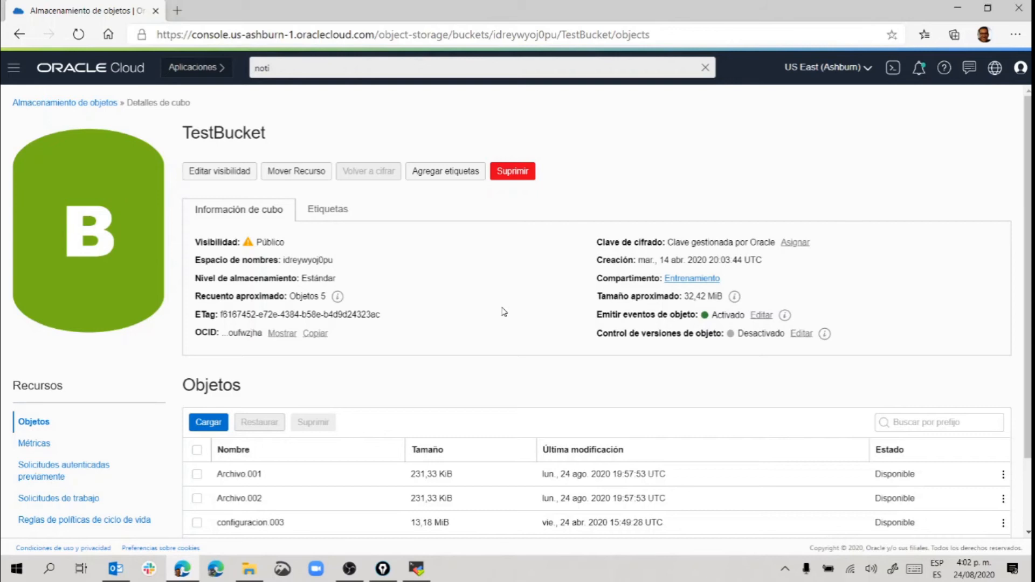
Go to the Events service and start creating a new rule.
click(264, 68)
double_click(264, 68)
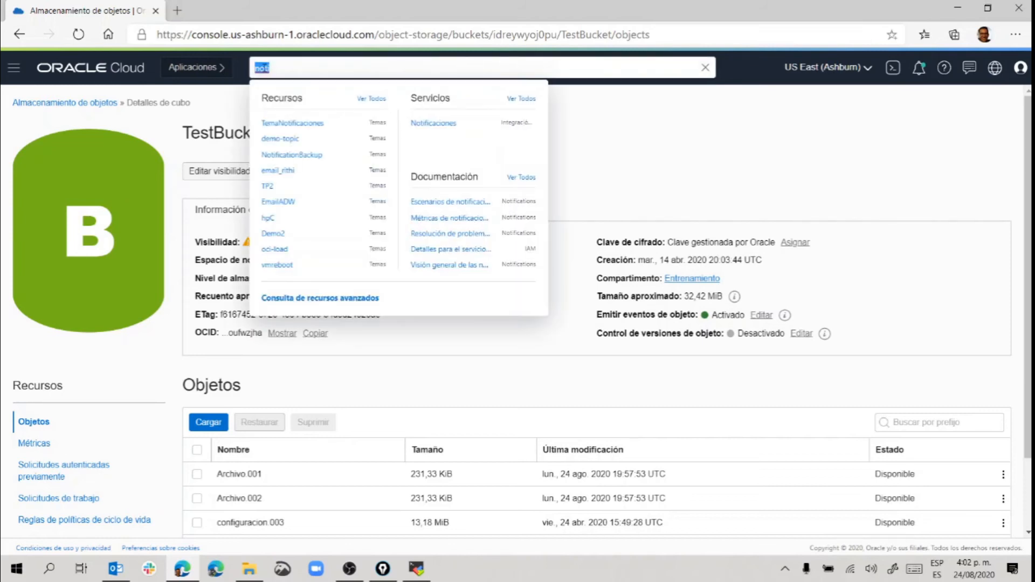
text(eve)
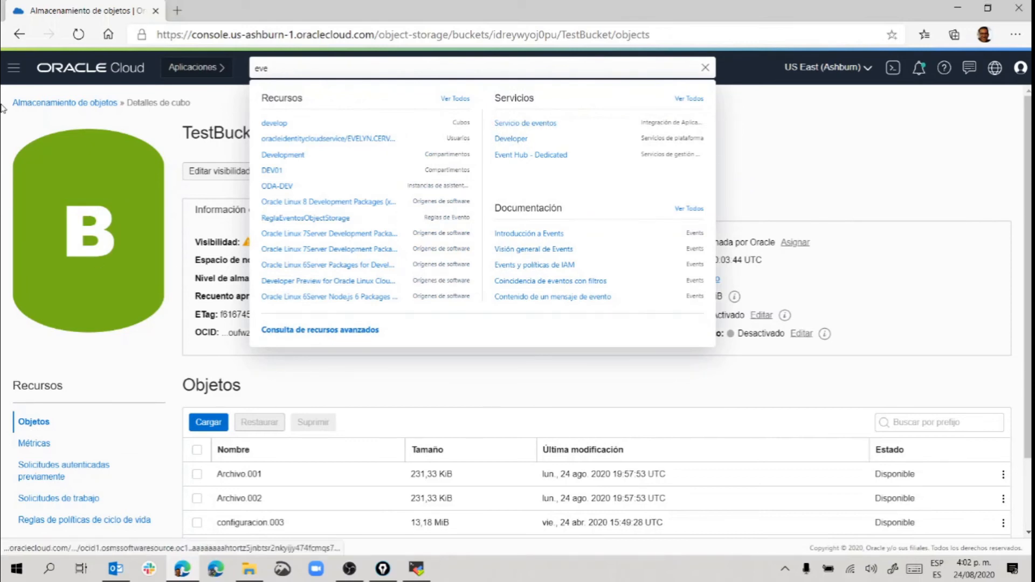
click(16, 70)
scroll(44, 211, down, 6)
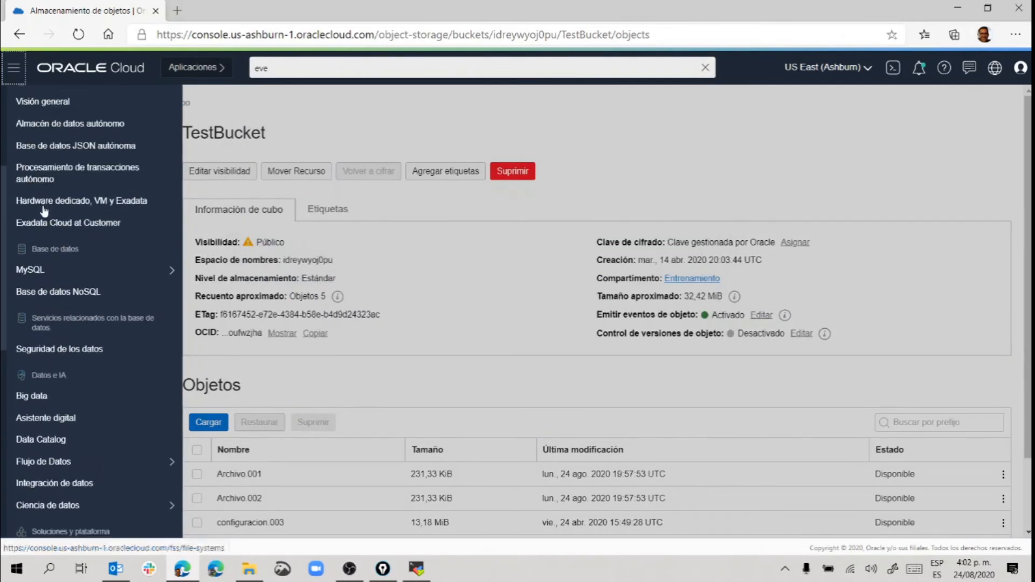
scroll(44, 211, down, 2)
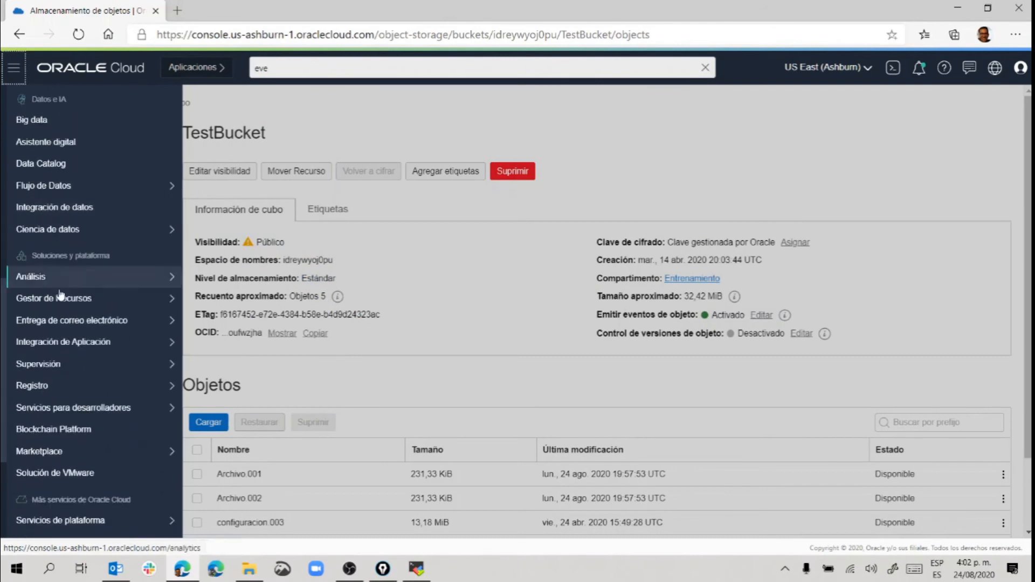
mouse_move(65, 348)
click(214, 387)
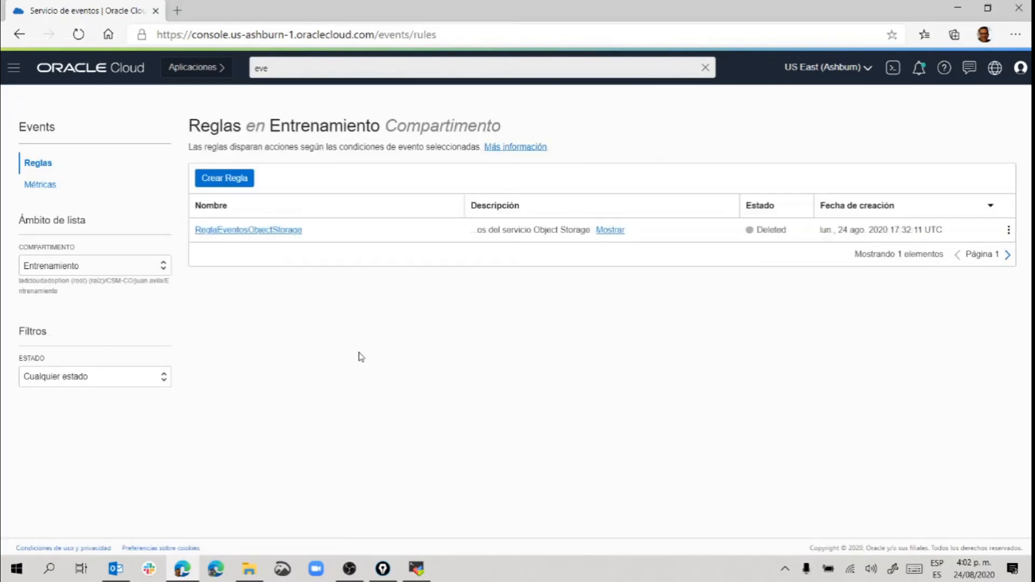
click(216, 178)
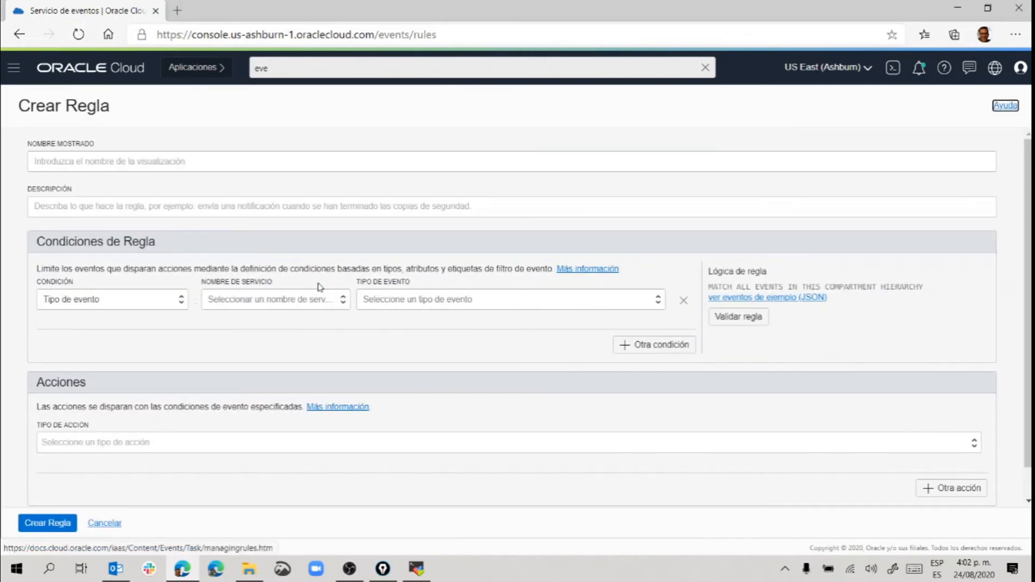
Name the rule ReglaObjetos with a description about Object Storage events.
click(81, 161)
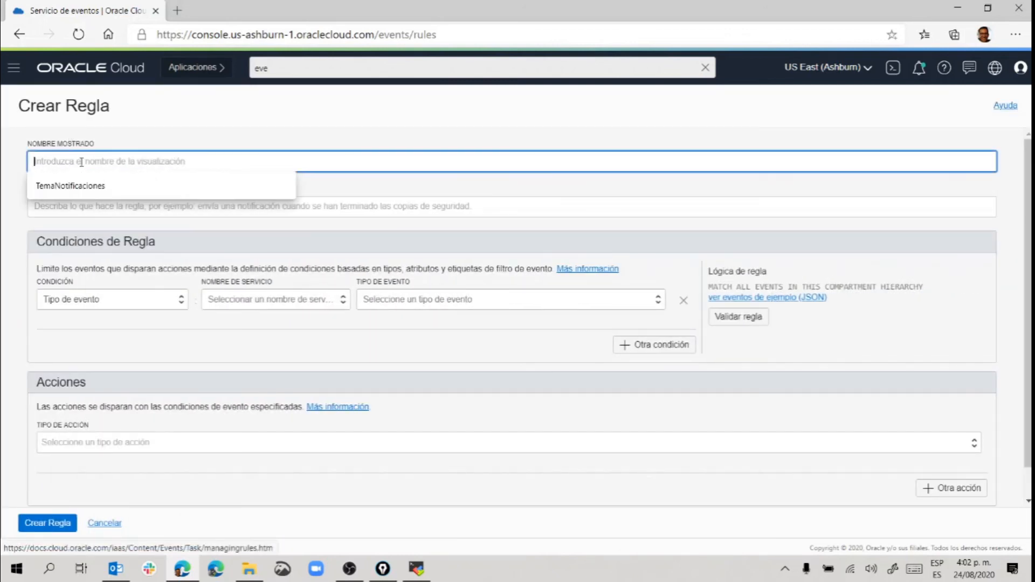
text(Regla)
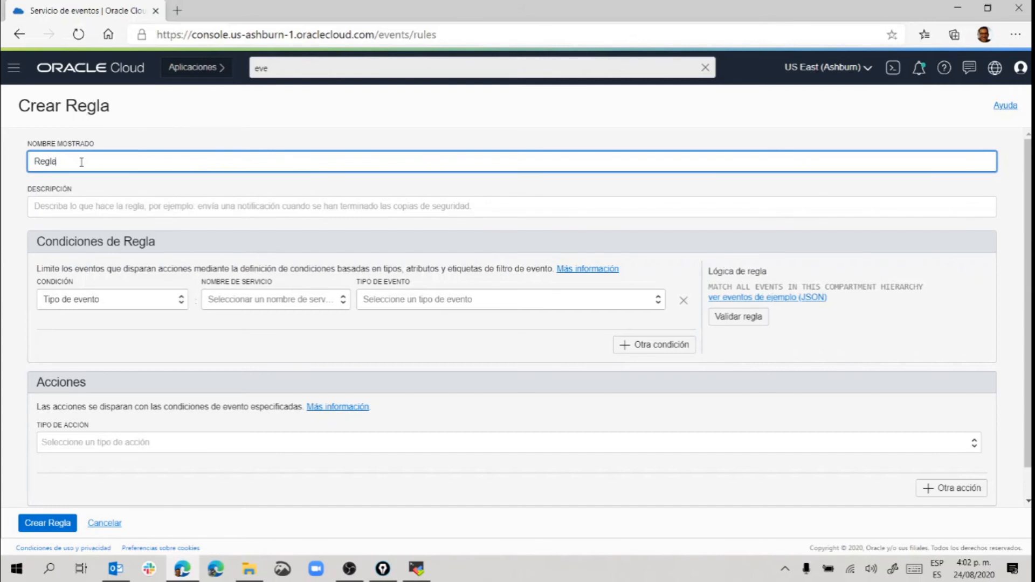
text(Objetos)
click(82, 204)
text(Regla para)
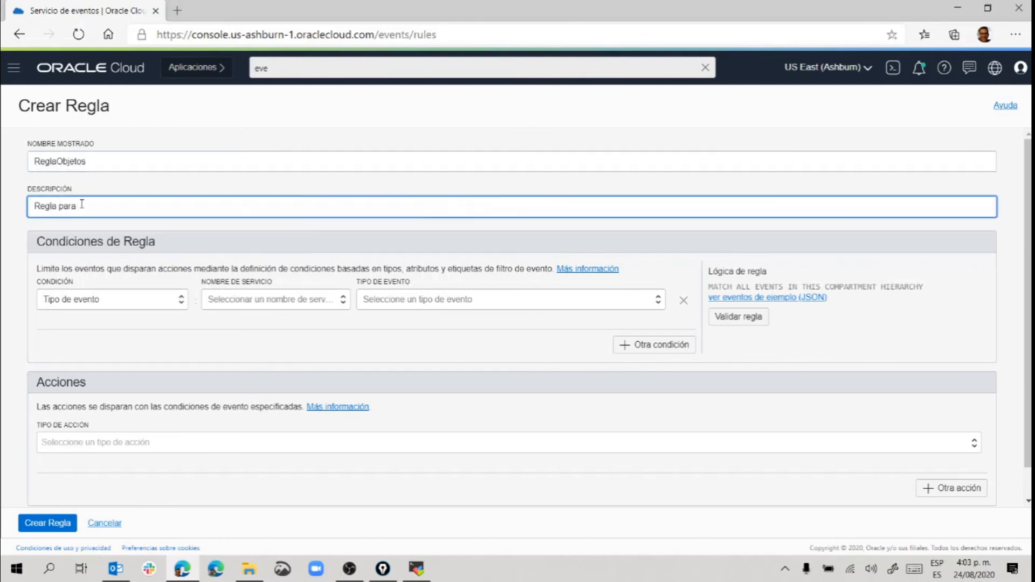
text( eventos sobre el servicio de)
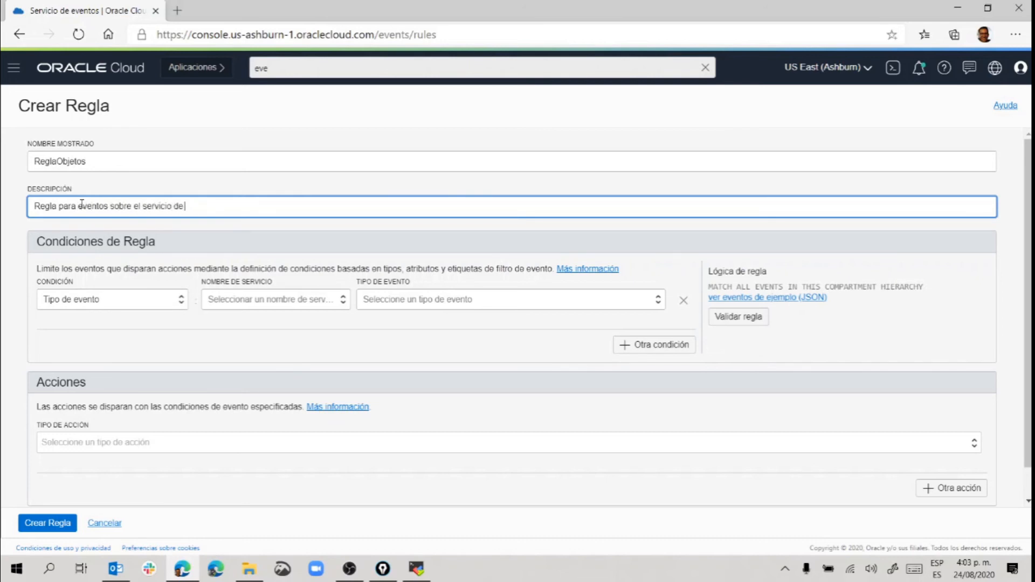
text( Object S)
text(tora)
text(torage)
Set the condition to Tipo de evento, service Object Storage, event type Object - Delete.
click(149, 302)
click(151, 305)
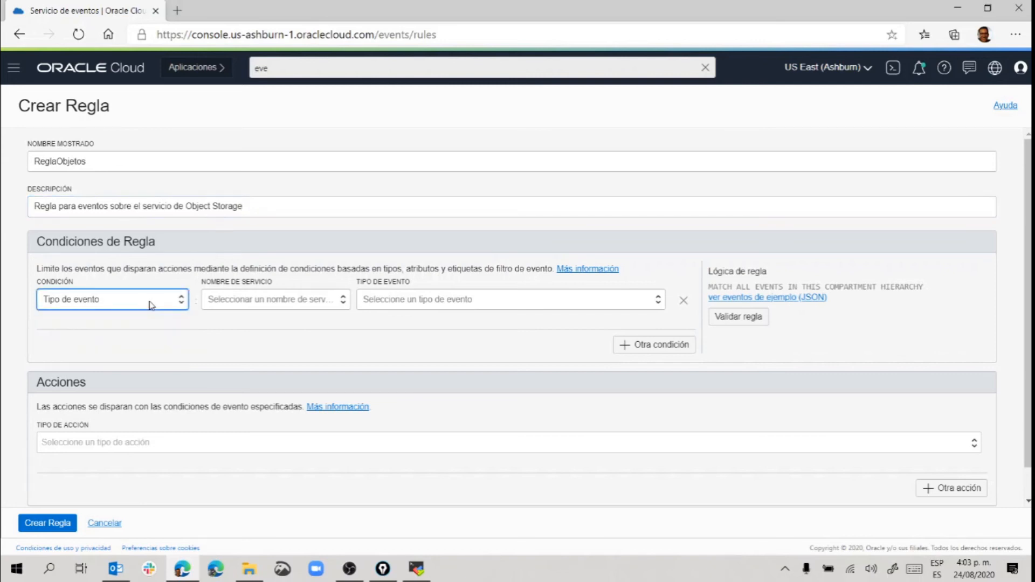
click(246, 304)
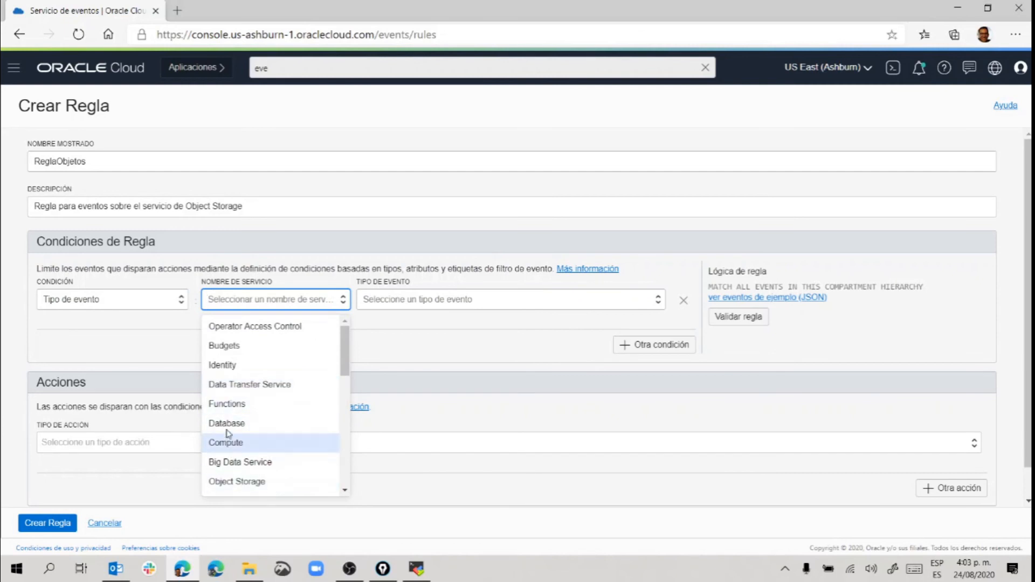
click(231, 482)
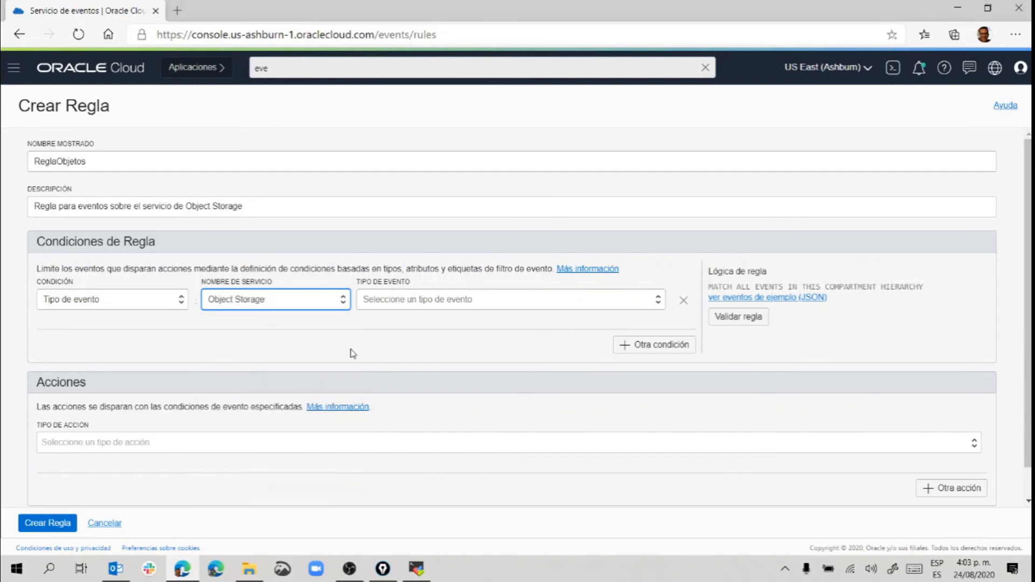
click(413, 308)
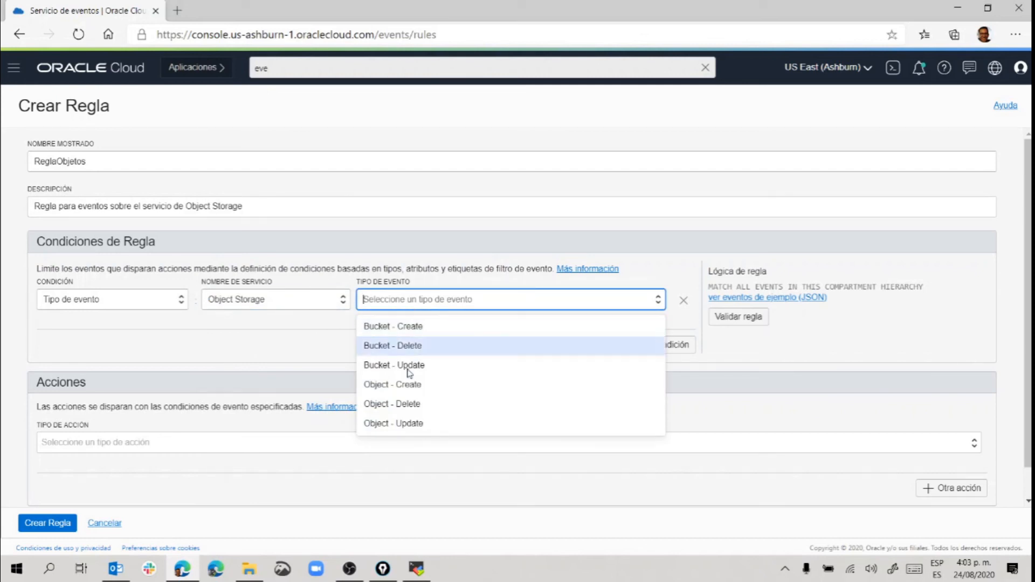
click(381, 408)
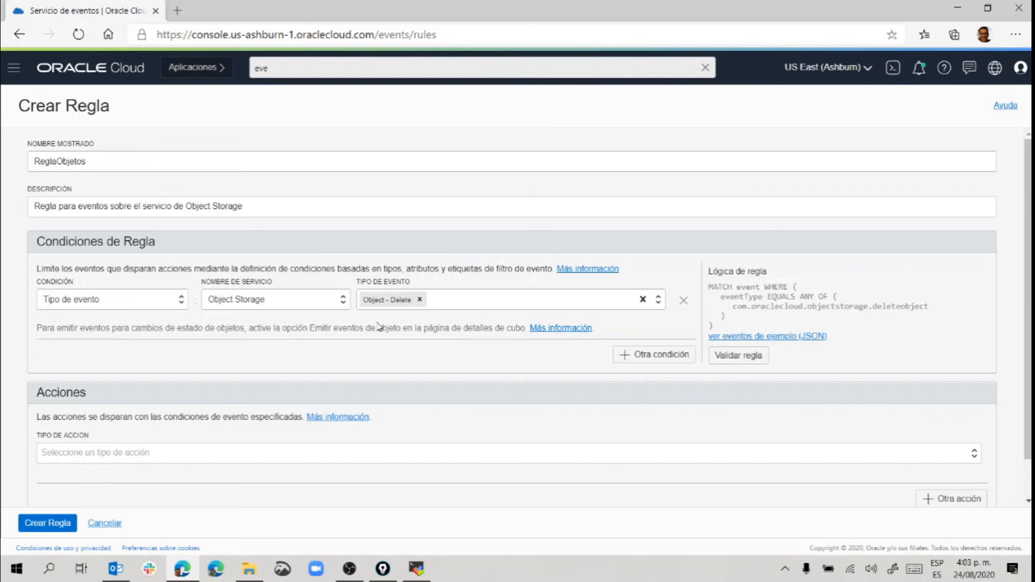
scroll(377, 324, down, 1)
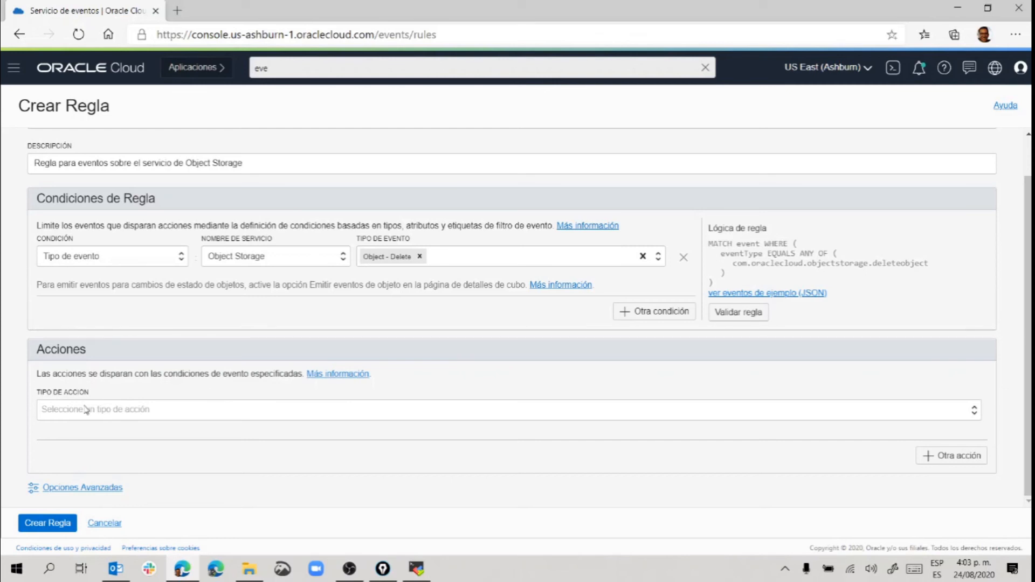
Add a Notificaciones action to TemaNotificaciones in compartment Entrenamiento and create the rule.
click(97, 417)
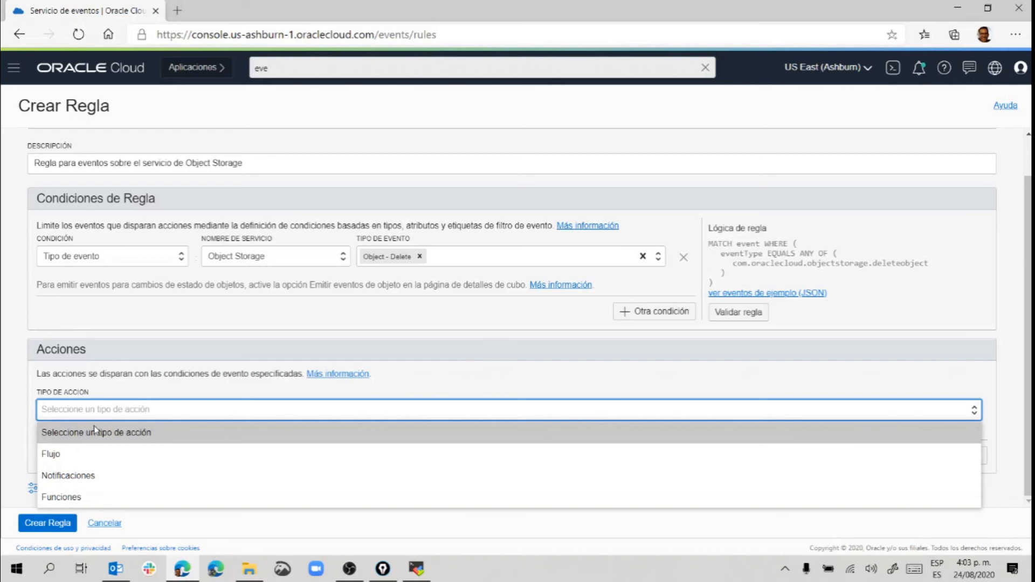
click(97, 476)
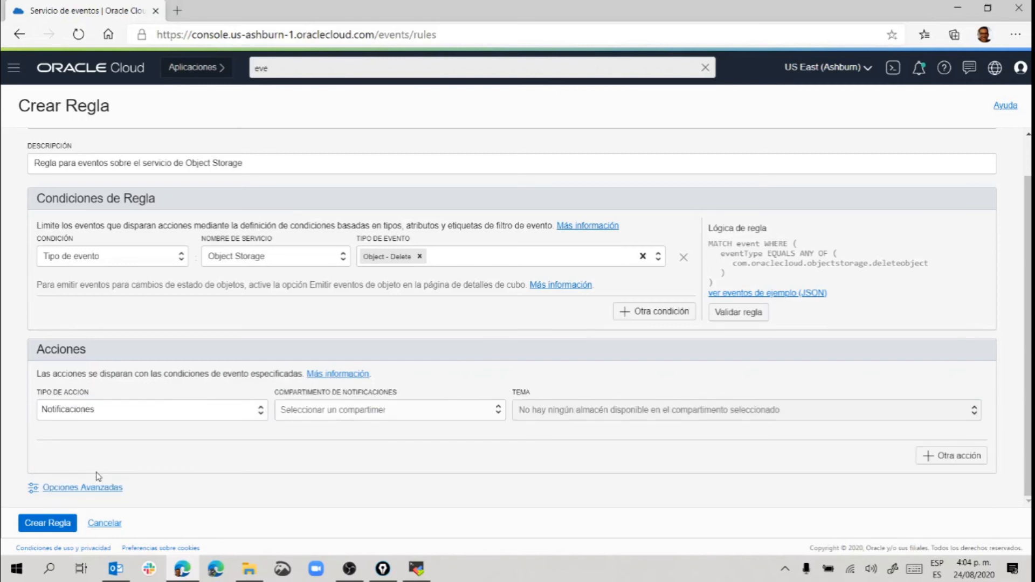
click(351, 413)
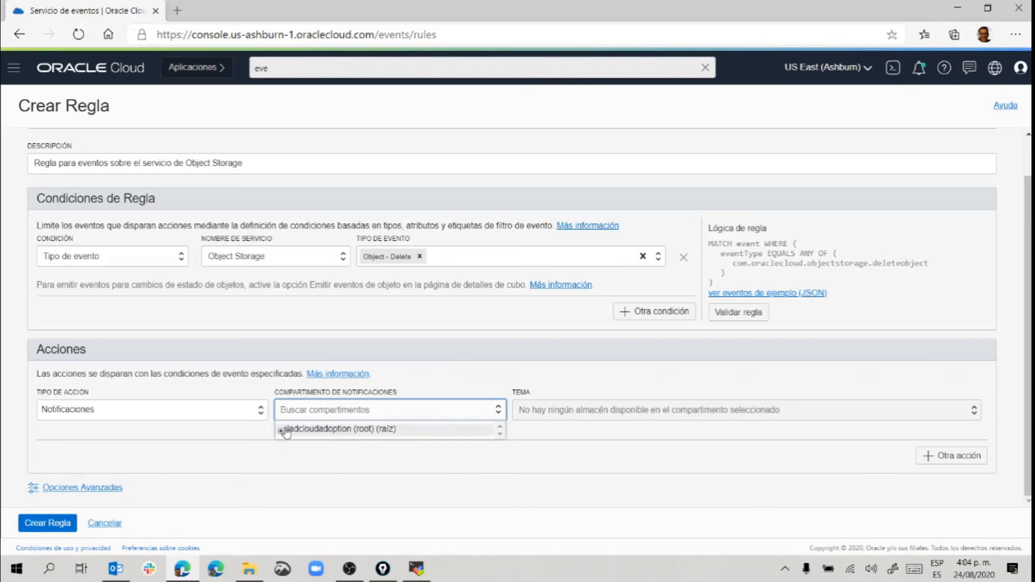
text(ent)
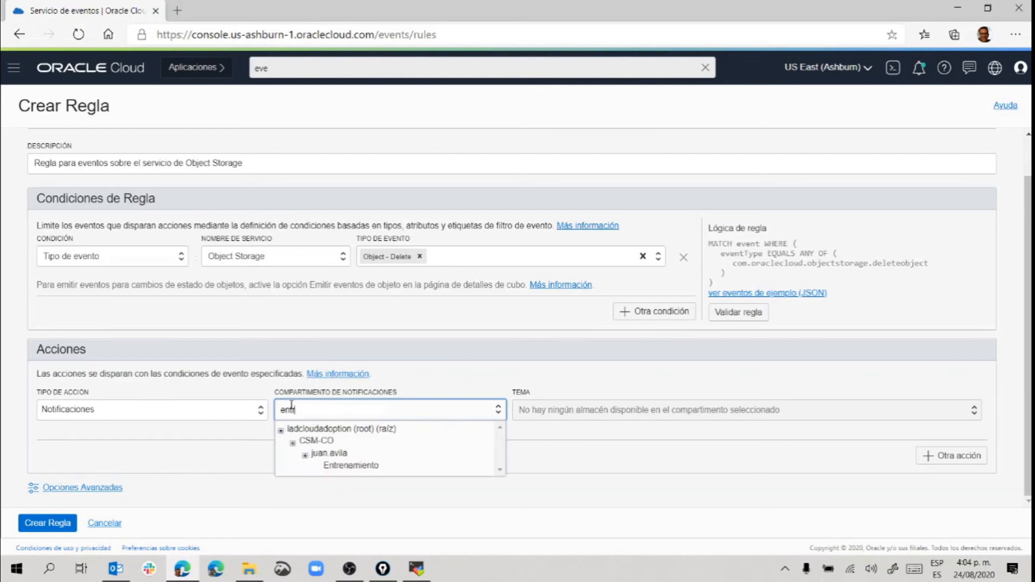
click(353, 466)
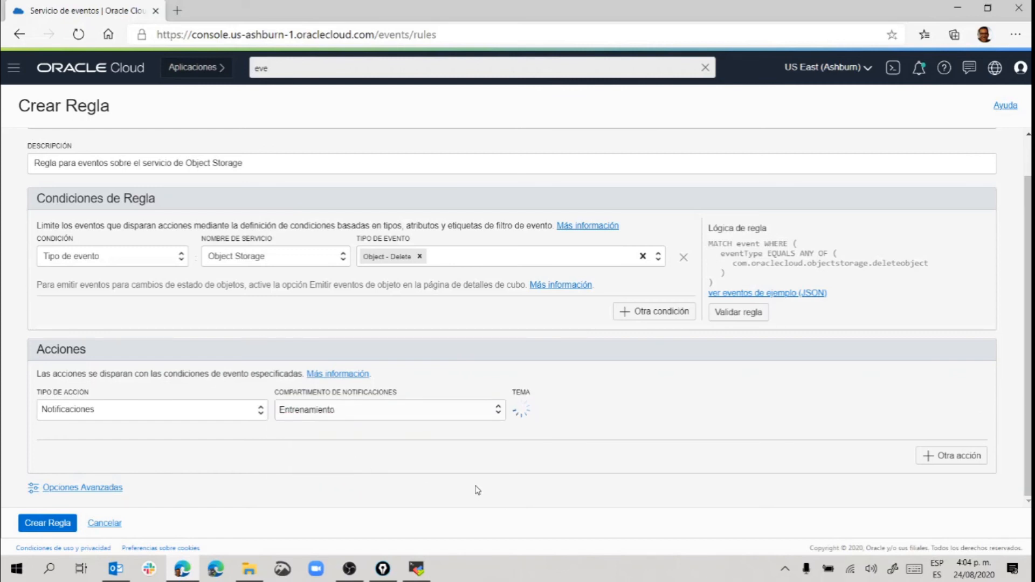
click(593, 414)
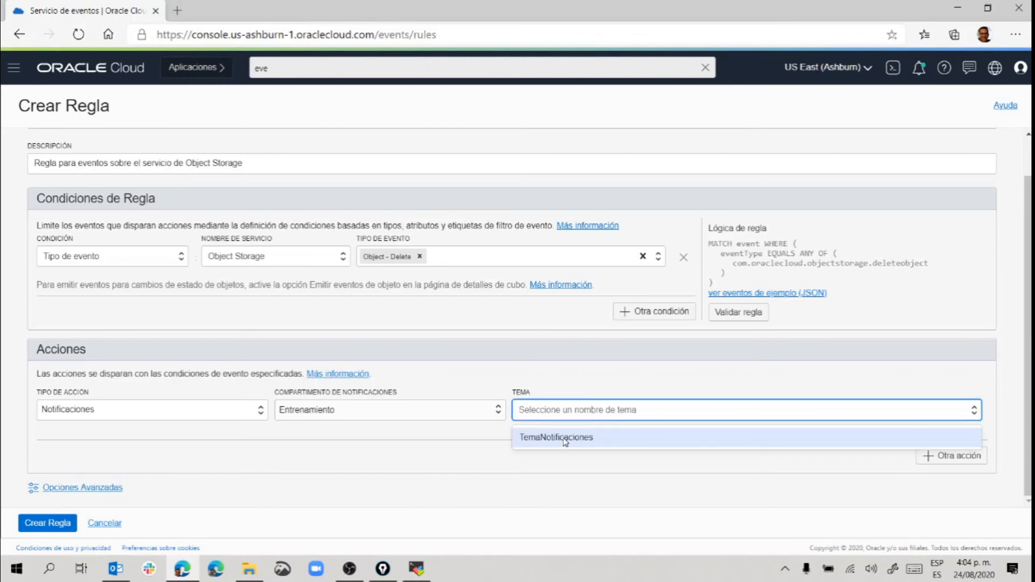
click(565, 438)
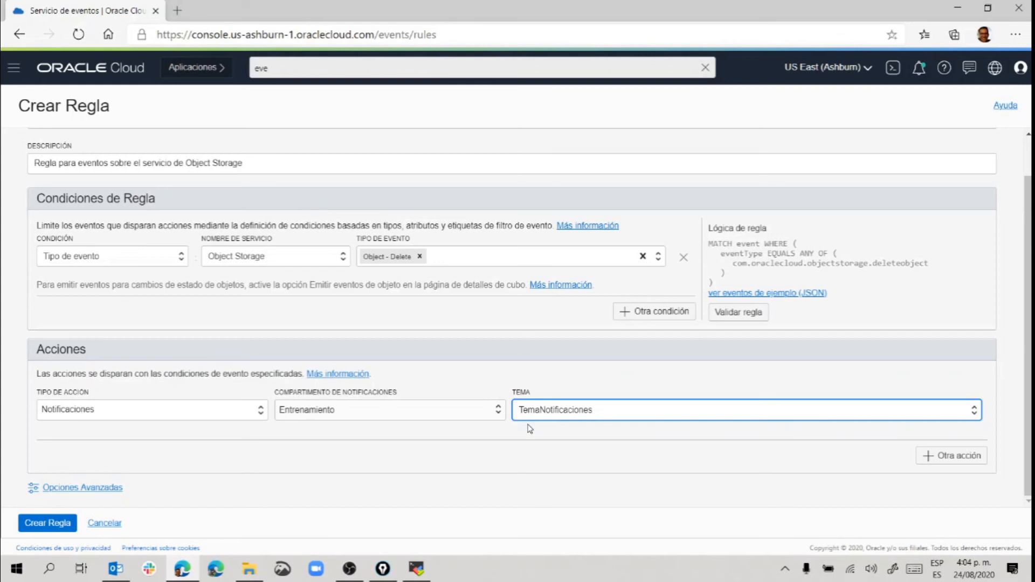
click(39, 524)
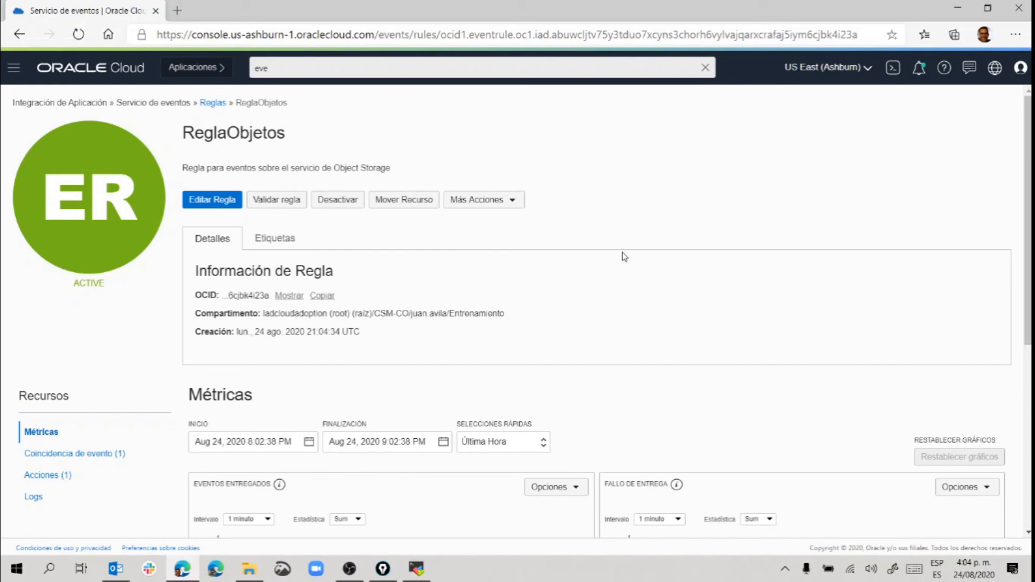
Open TestBucket from Object Storage and tick Archivo.001 and Archivo.002.
click(14, 67)
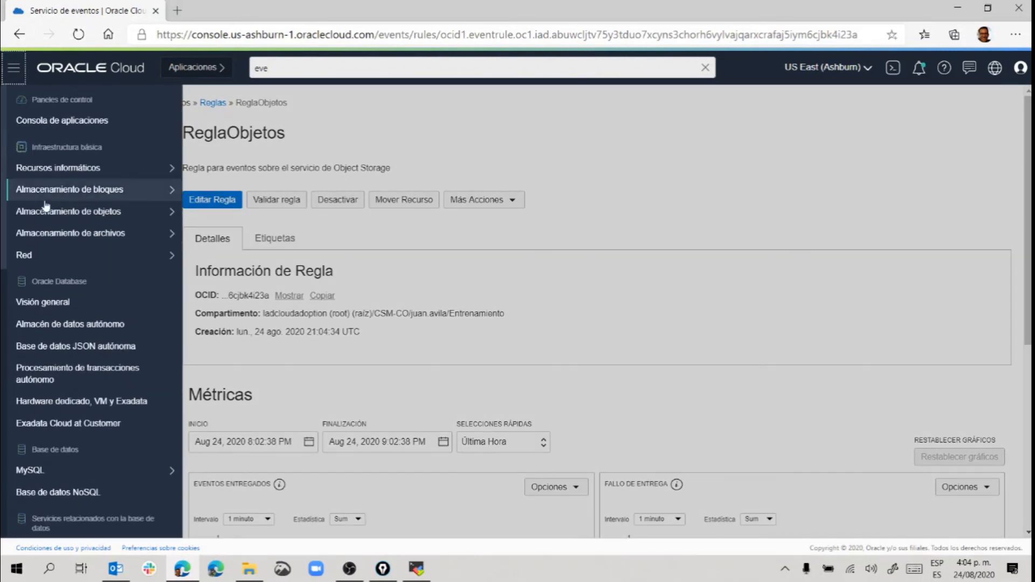
mouse_move(19, 219)
click(211, 213)
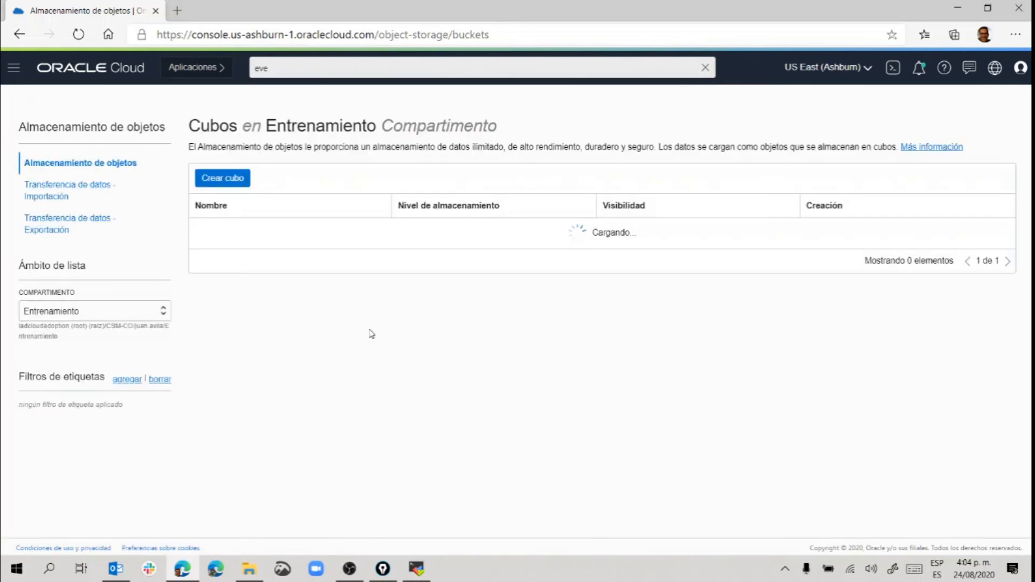
click(209, 235)
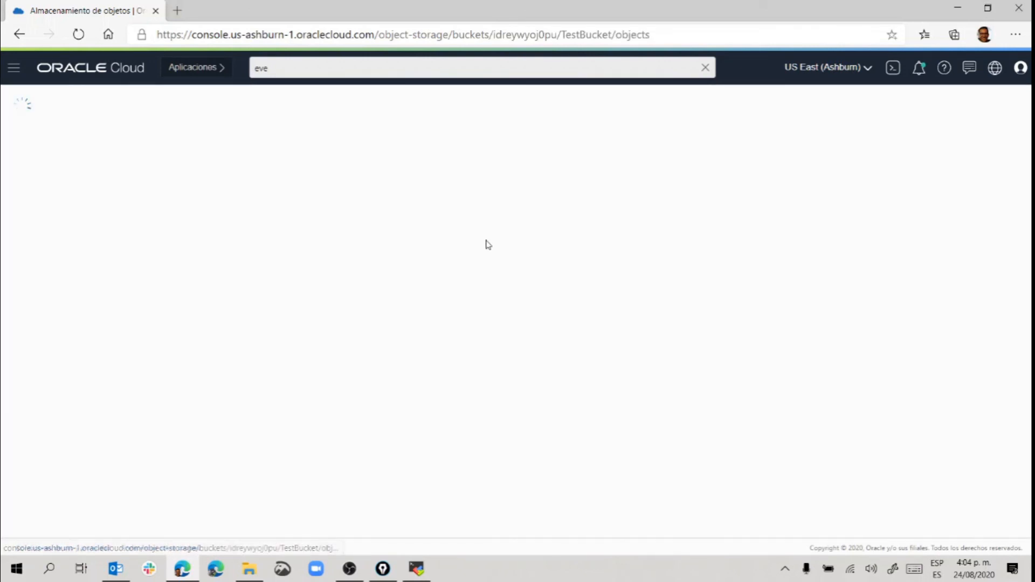
scroll(481, 261, down, 2)
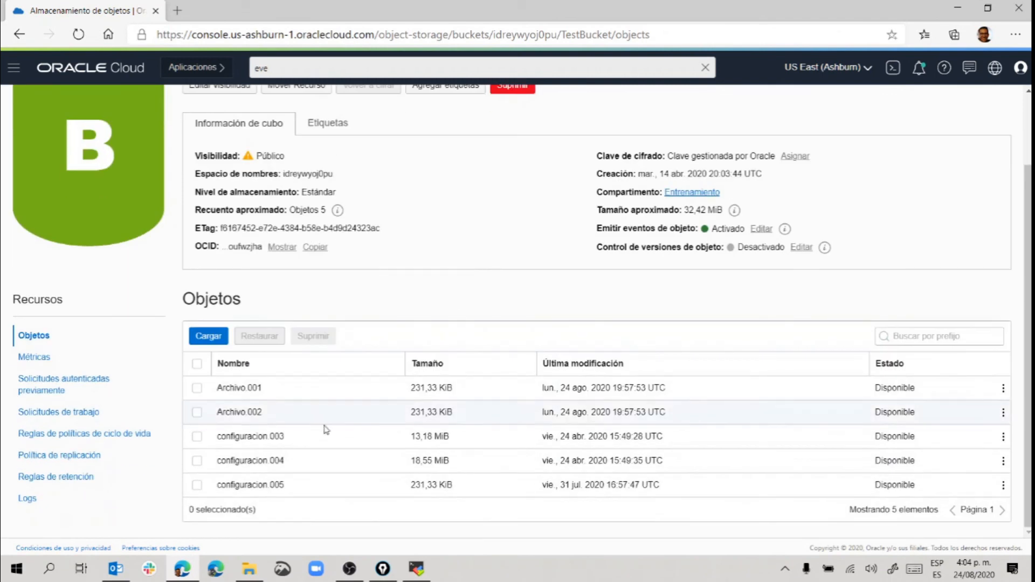
click(197, 388)
click(197, 413)
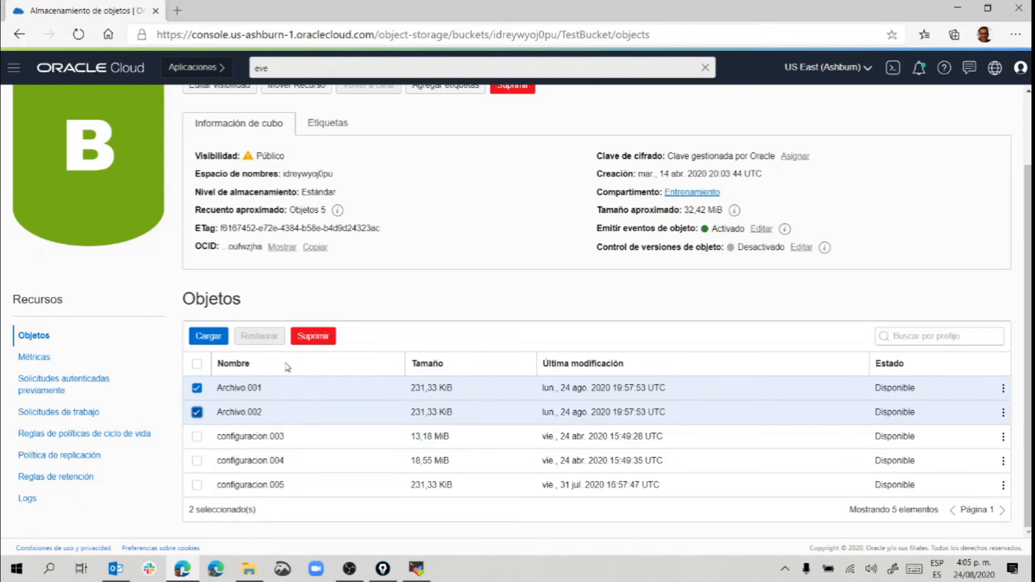
Delete the two selected objects, confirming with Suprimir Objetos.
click(314, 338)
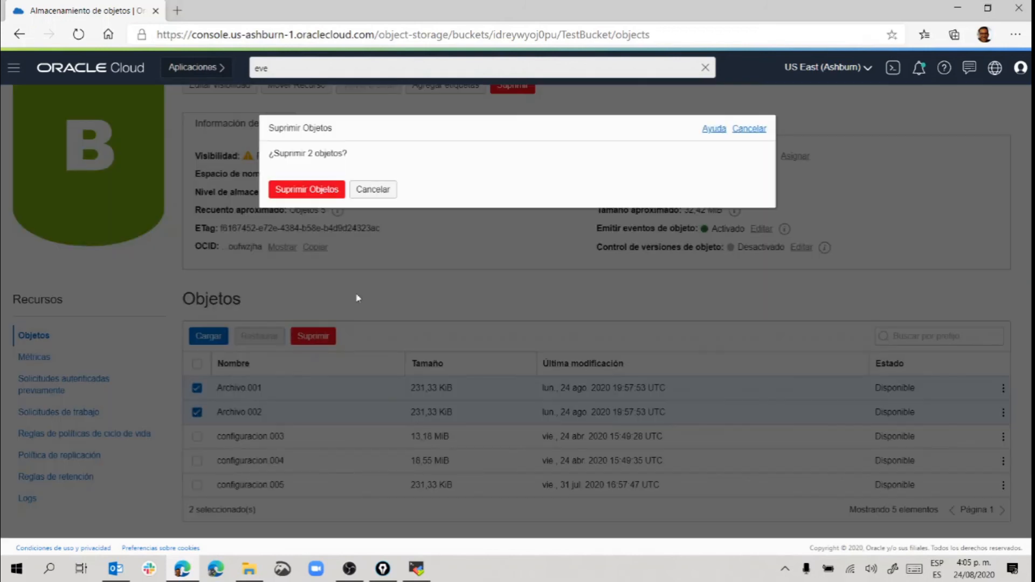
click(300, 190)
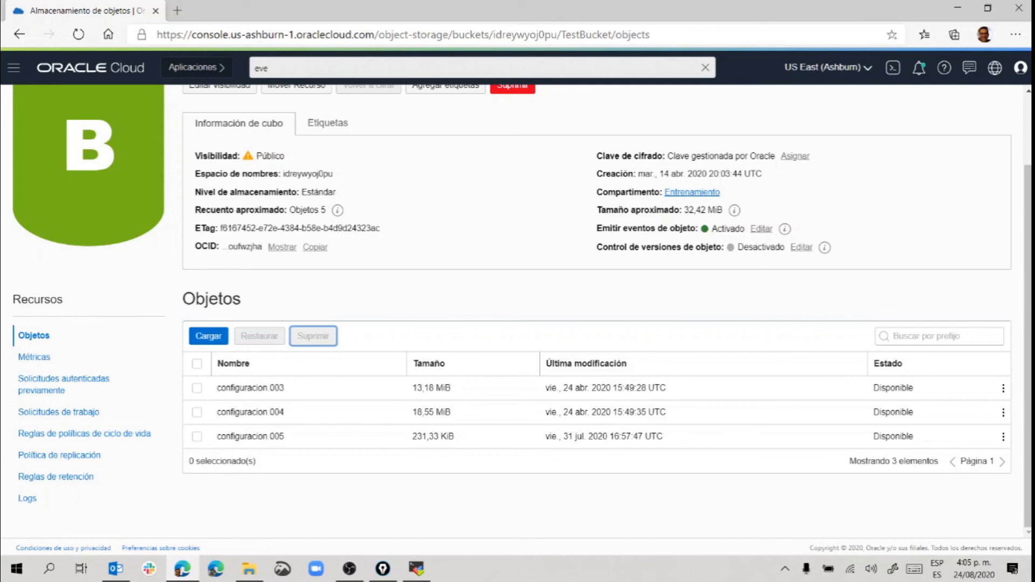
key(alt+Tab)
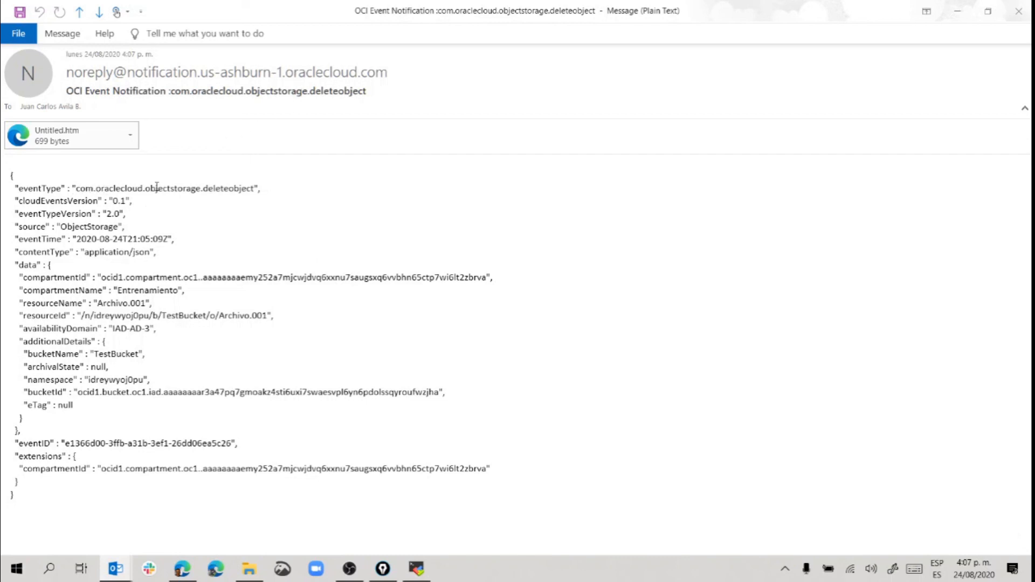
Check the first email reports deleteobject for Archivo.001, then close it.
double_click(218, 188)
drag(98, 304, 145, 304)
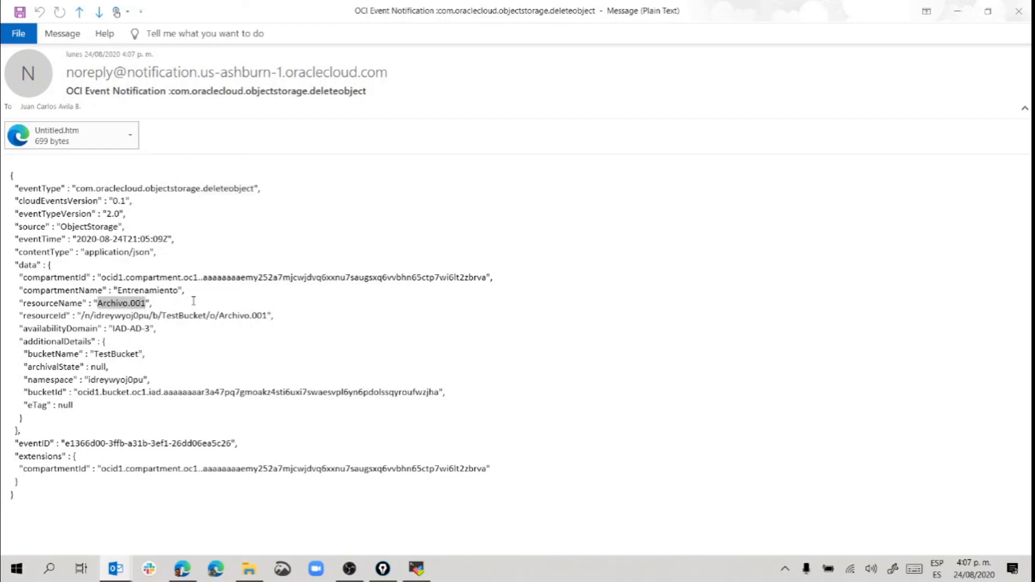
click(1018, 10)
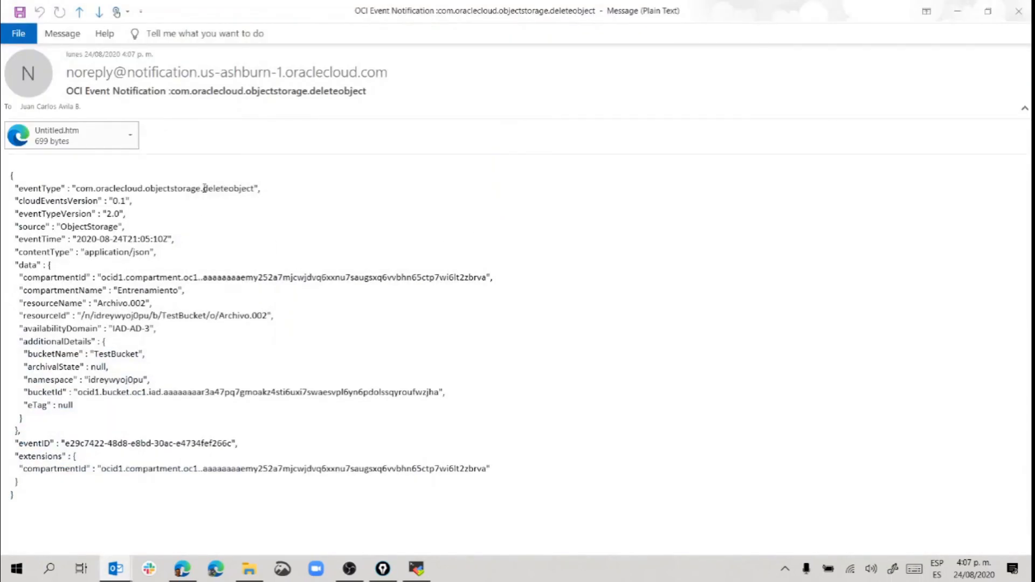
Check the second email reports deleteobject for Archivo.002, close it, and return to the console home.
drag(205, 189, 254, 188)
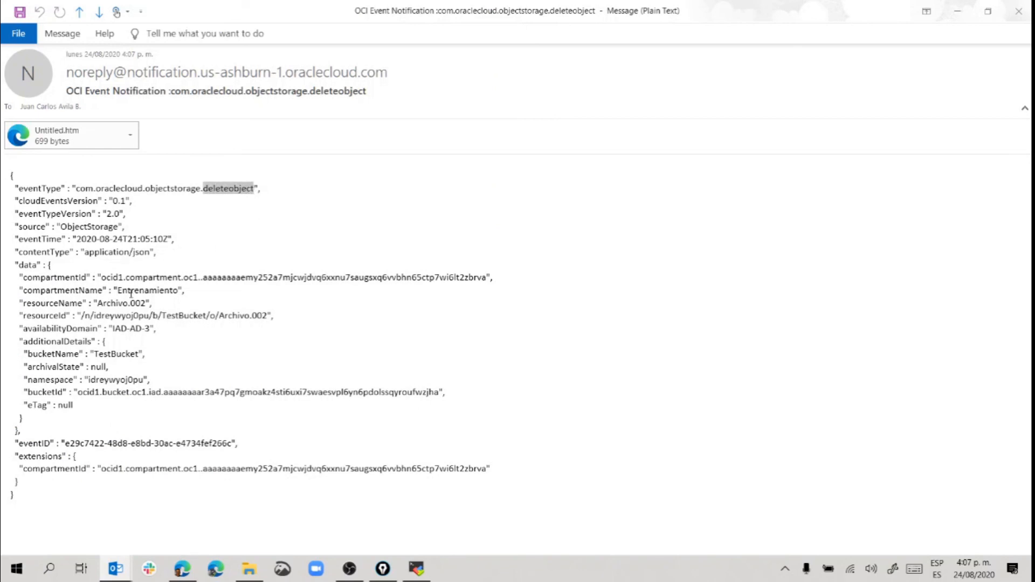
double_click(103, 305)
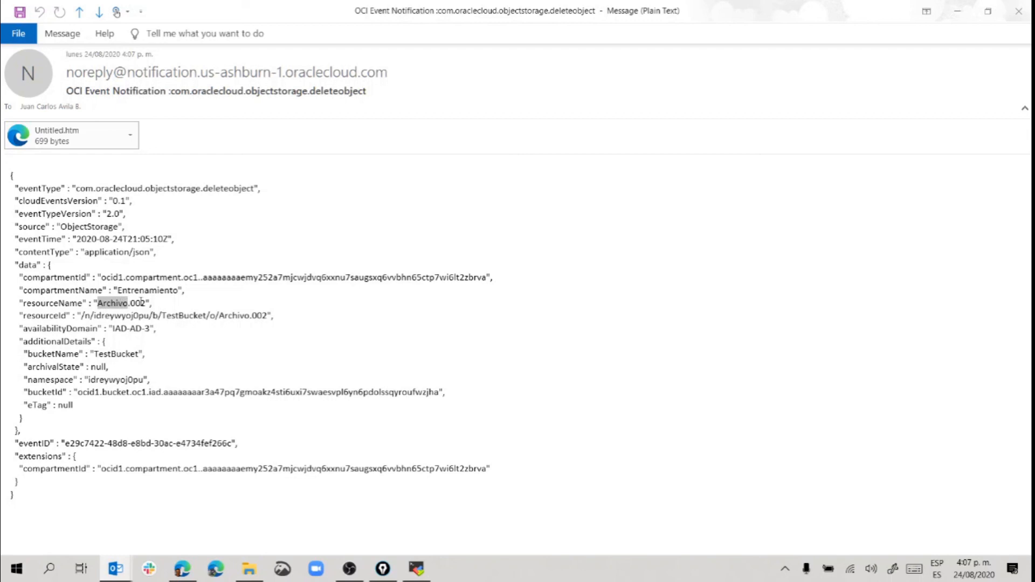
drag(146, 303, 108, 304)
click(1018, 11)
click(90, 68)
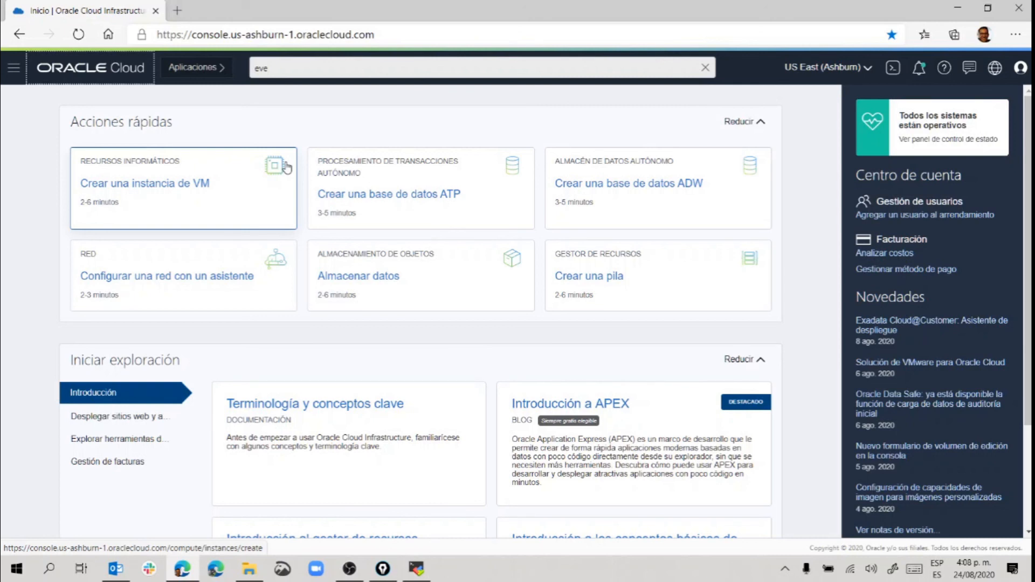
Search 'notif', open Notificaciones, and view TemaNotificaciones's active email subscription.
click(288, 70)
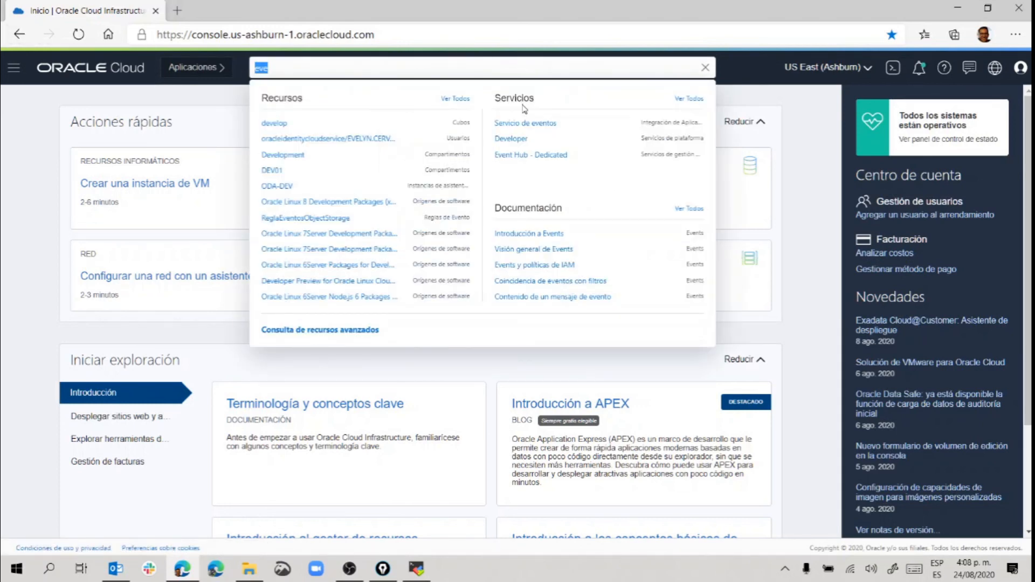
text(notif)
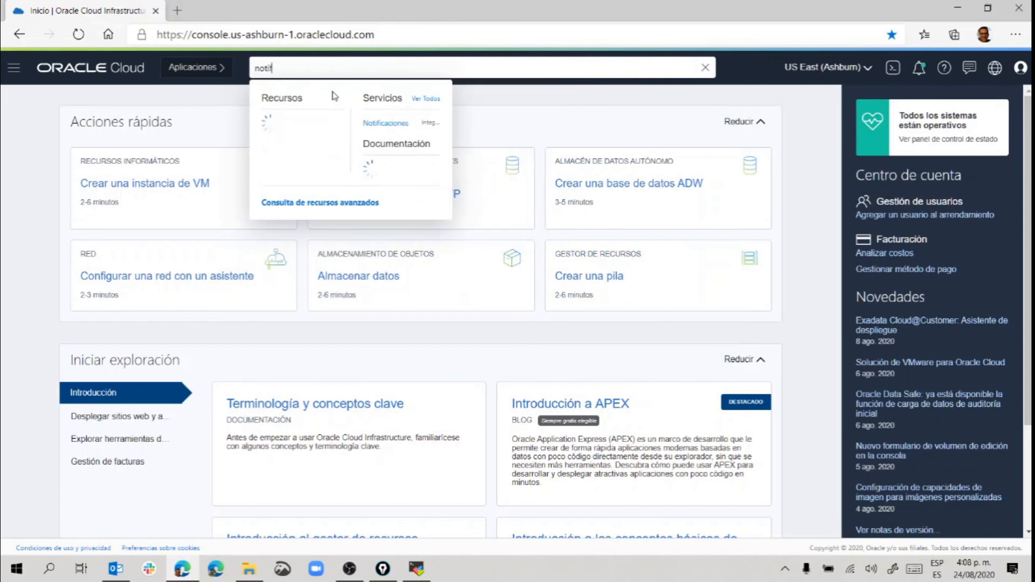
click(423, 129)
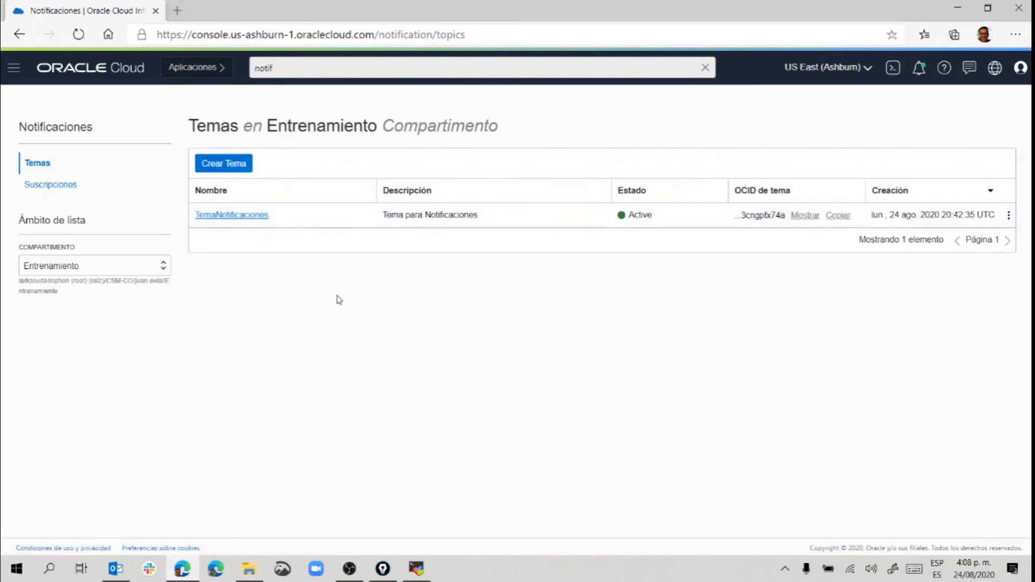
click(218, 215)
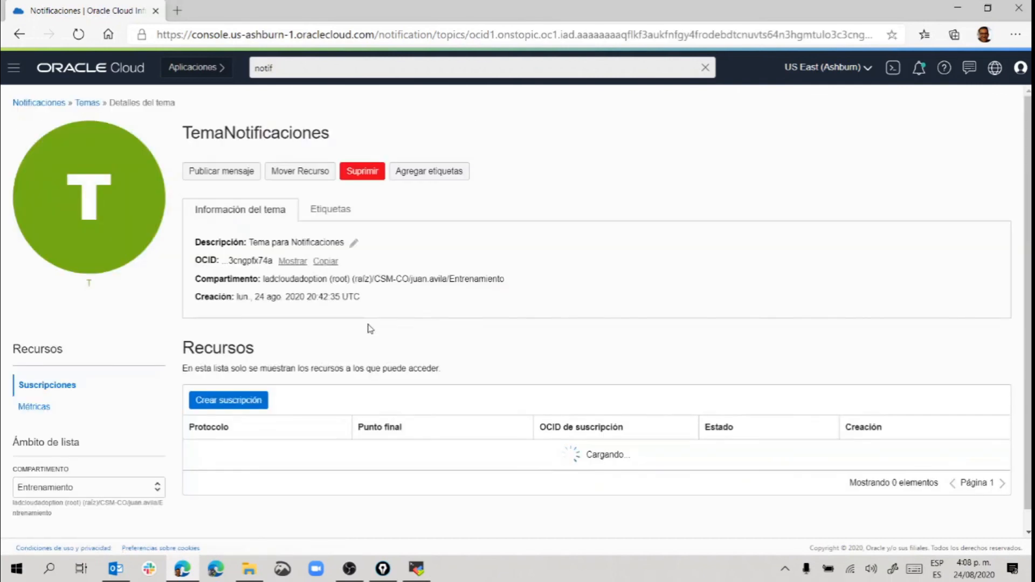
scroll(327, 397, down, 1)
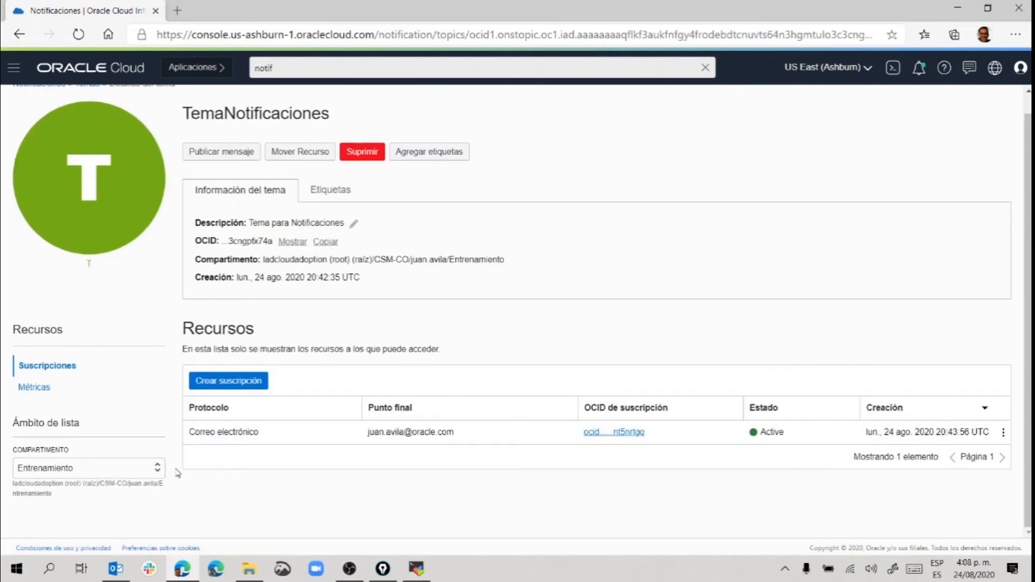